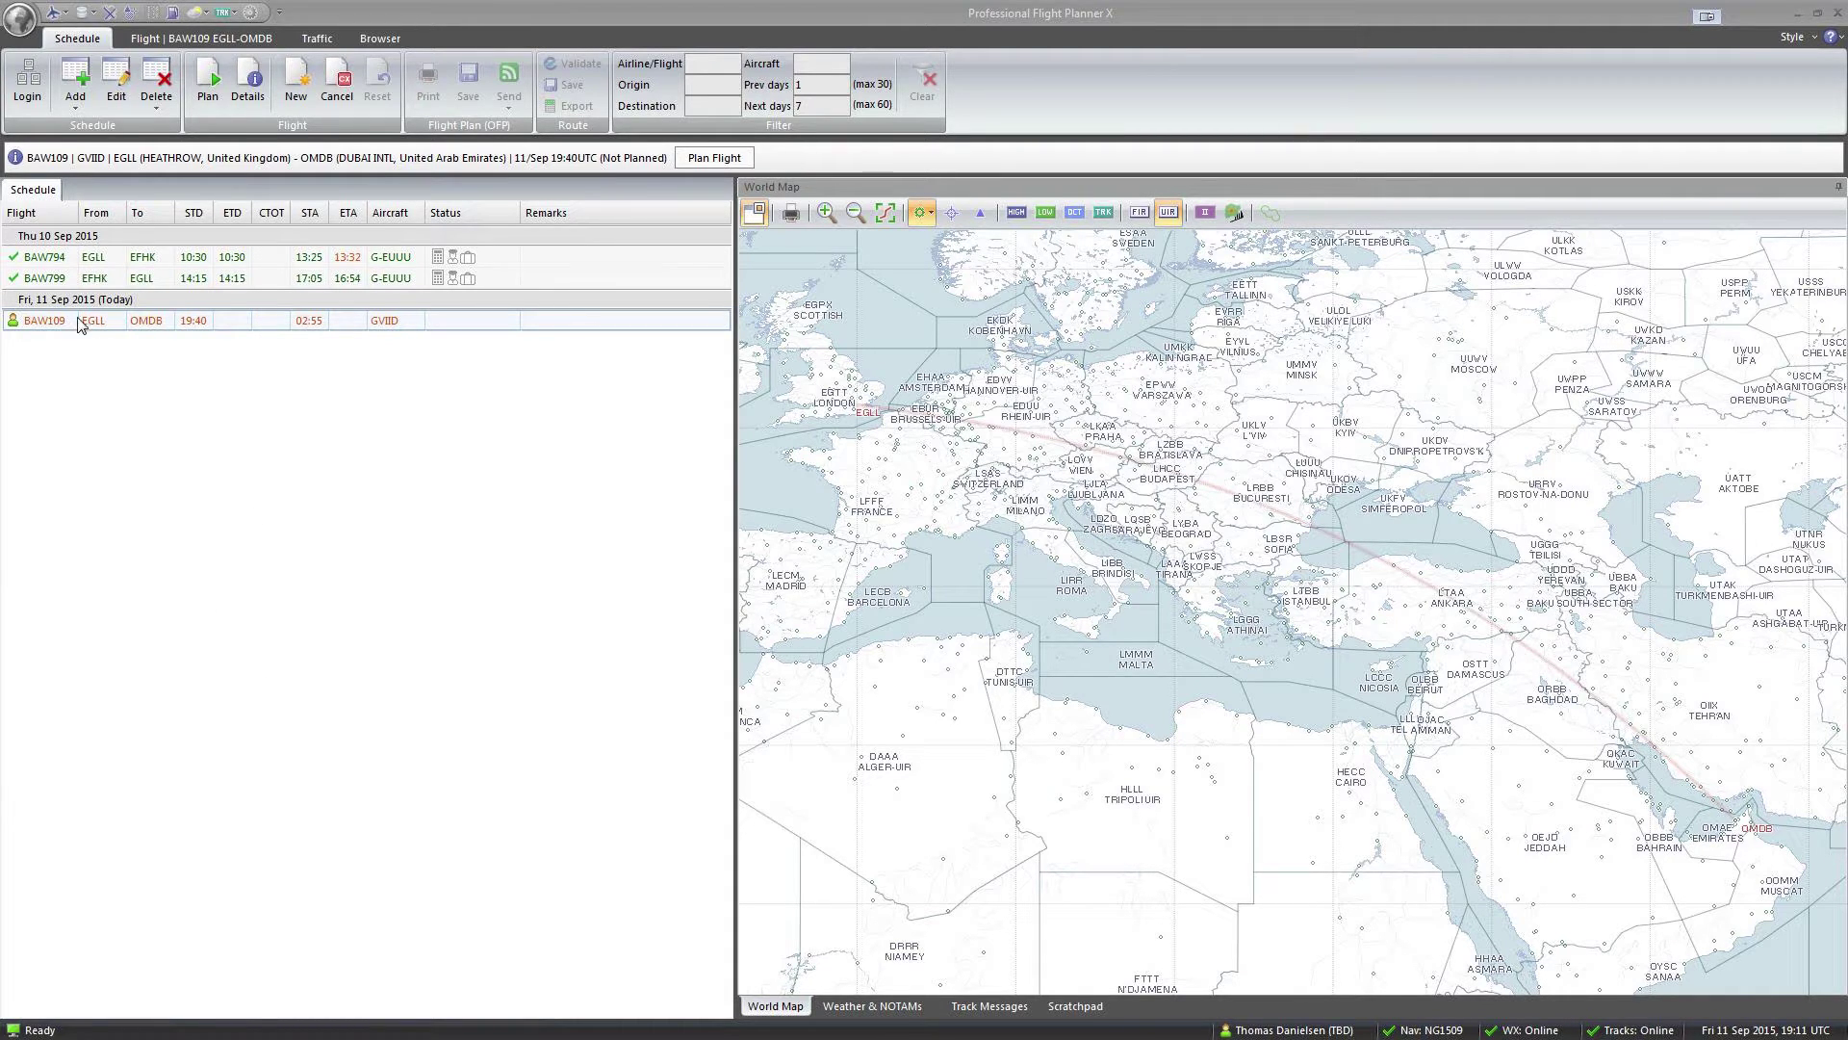
Open flight BAW109 EGLL–OMDB from the Schedule list and review its 2979.4 nm route
double_click(167, 330)
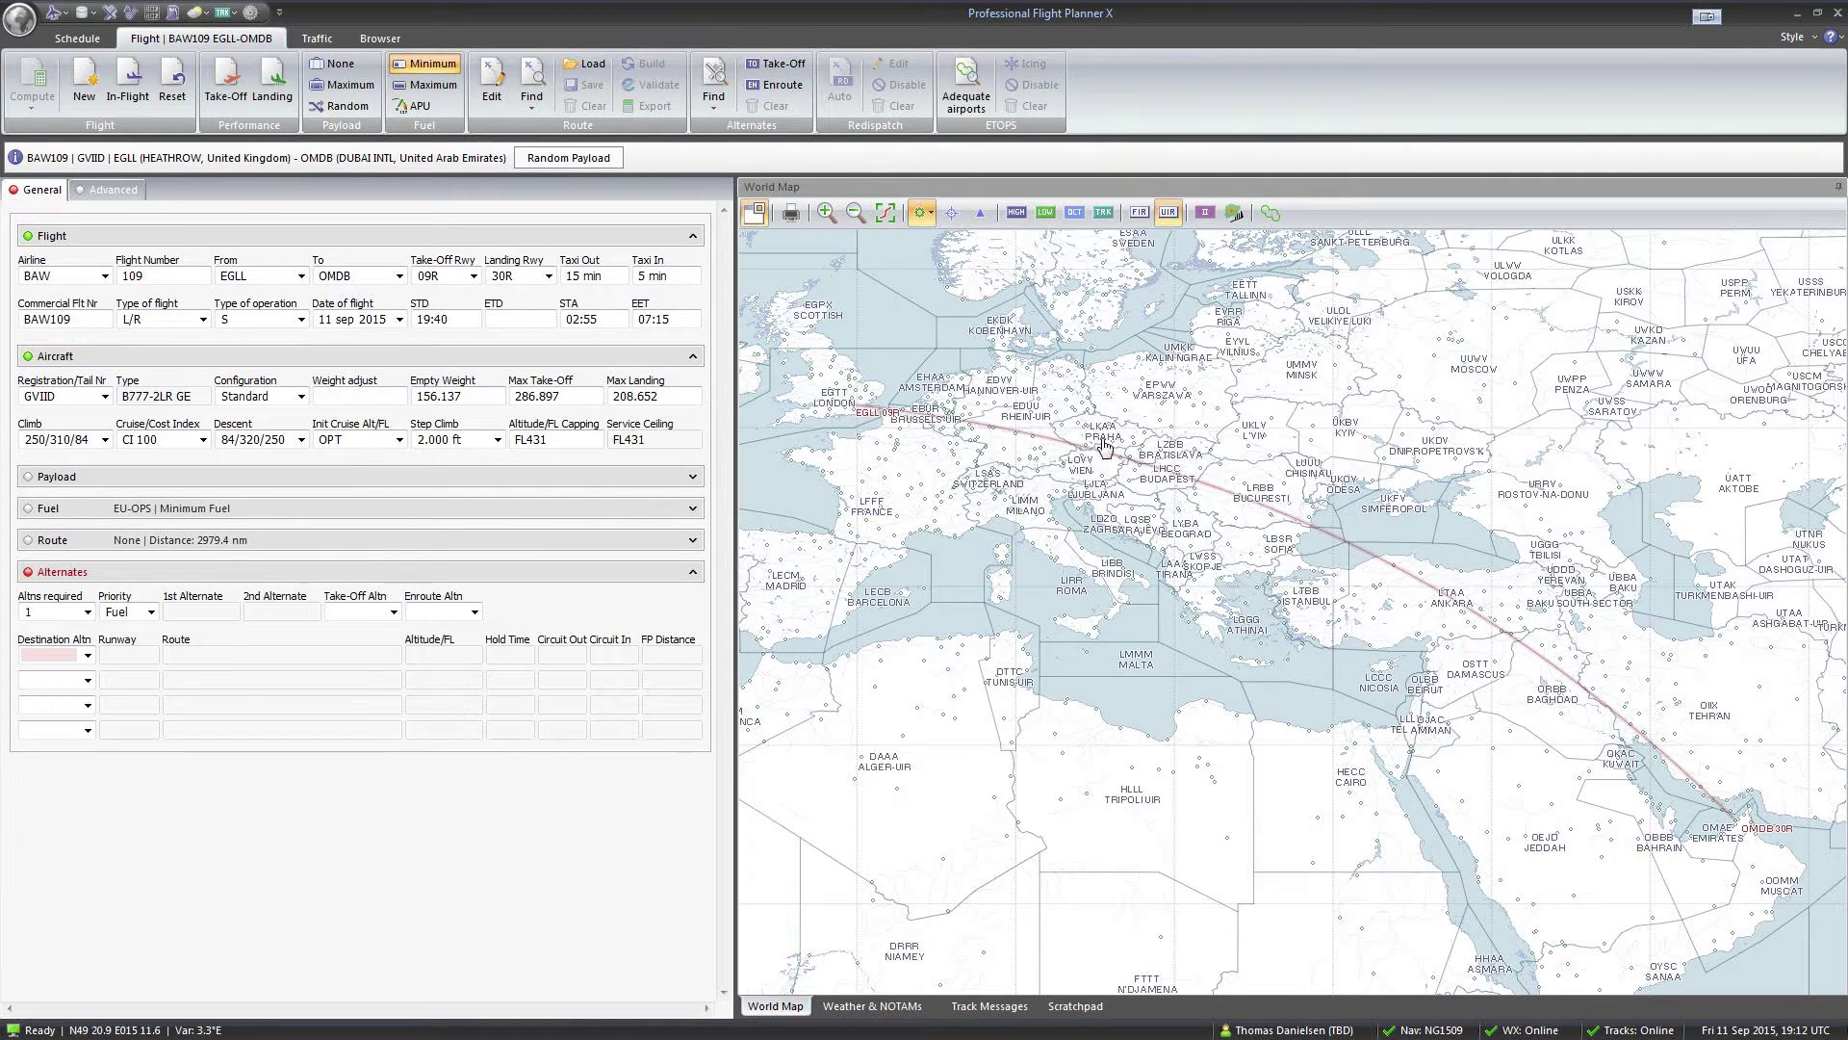
mouse_move(1511, 651)
mouse_move(1429, 643)
mouse_move(1083, 515)
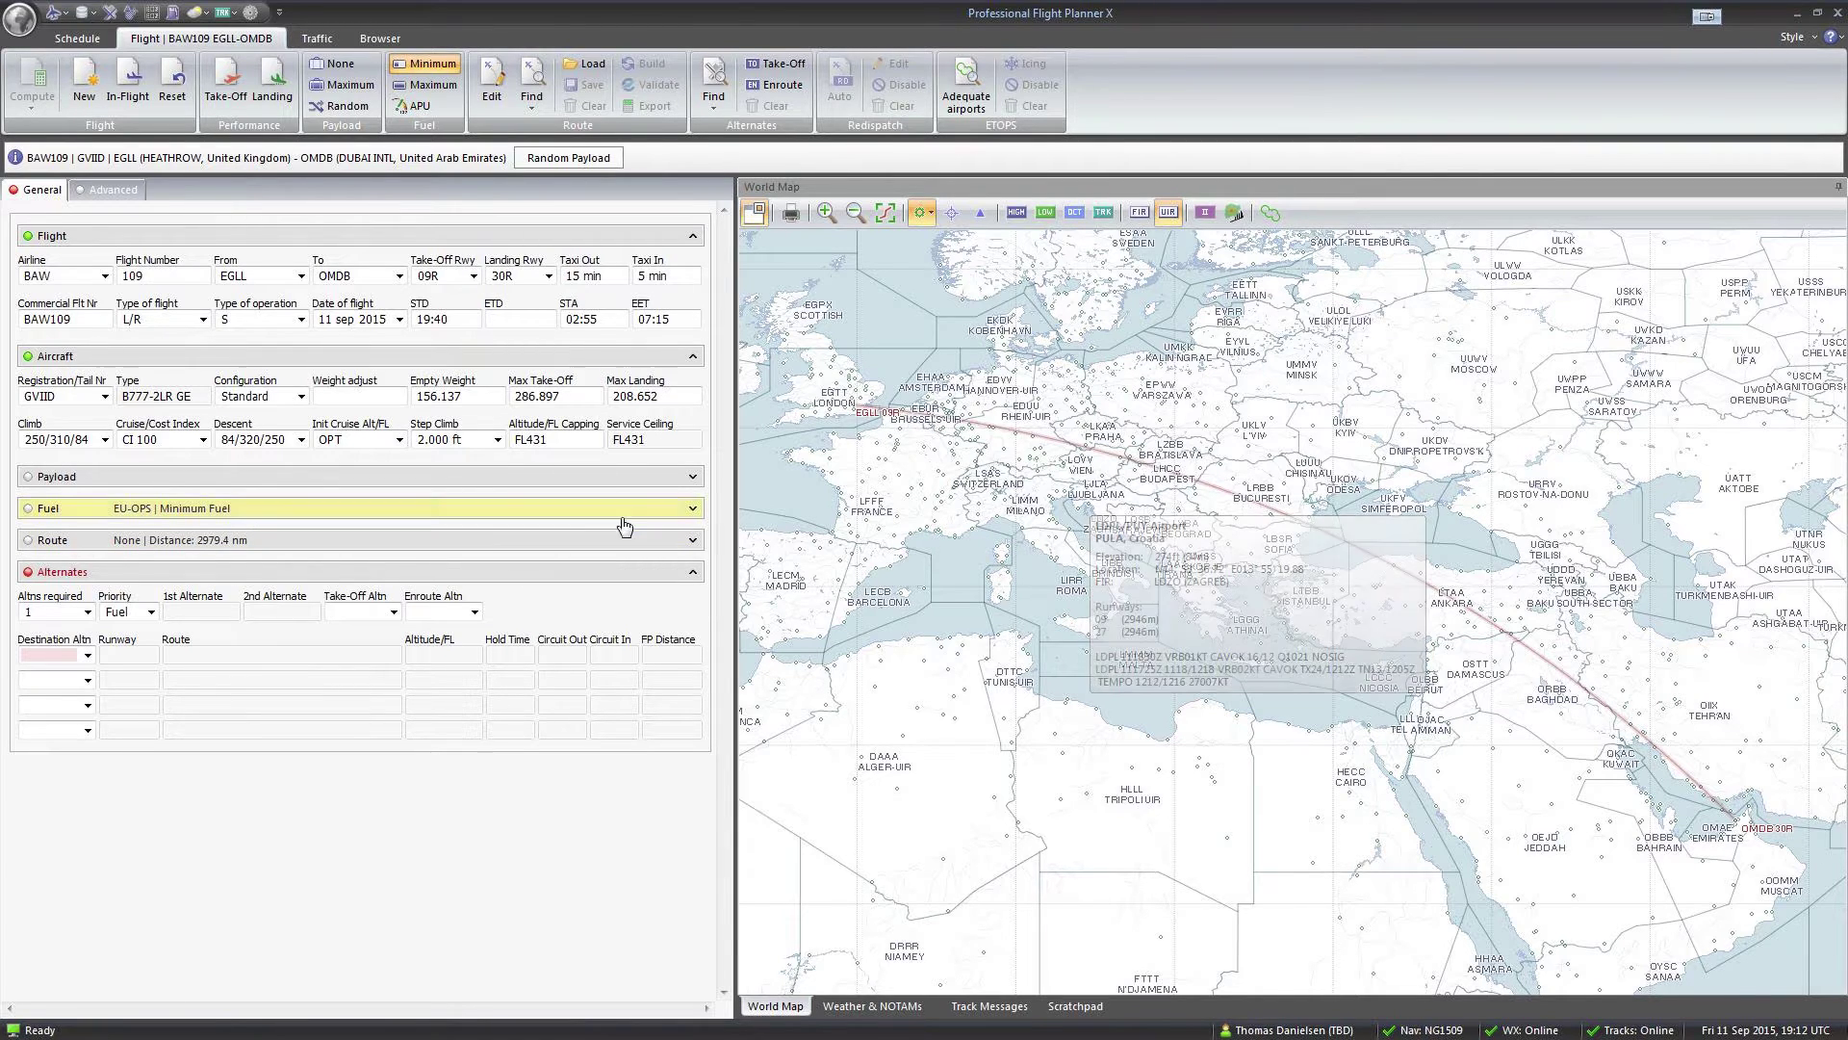
Load a random payload of 179 adults and compute a 3108.1 nm EGLL–OMDB route
click(580, 159)
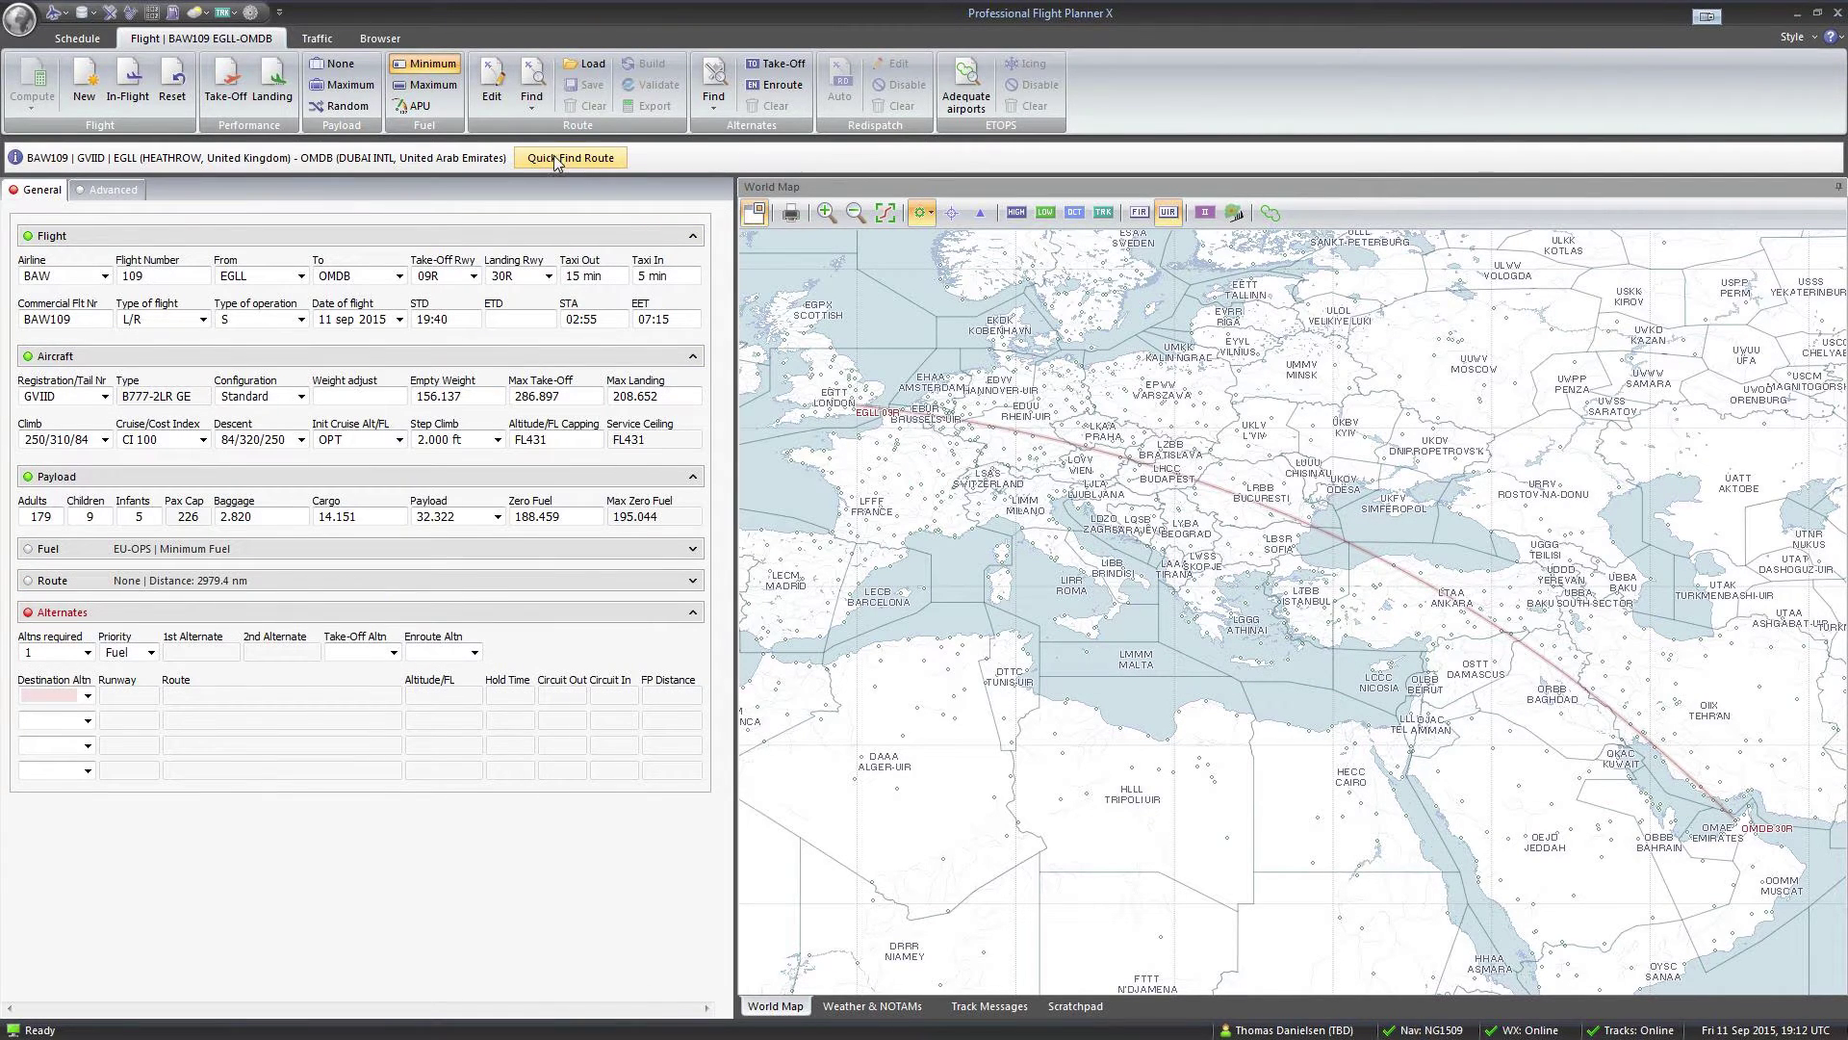
click(557, 160)
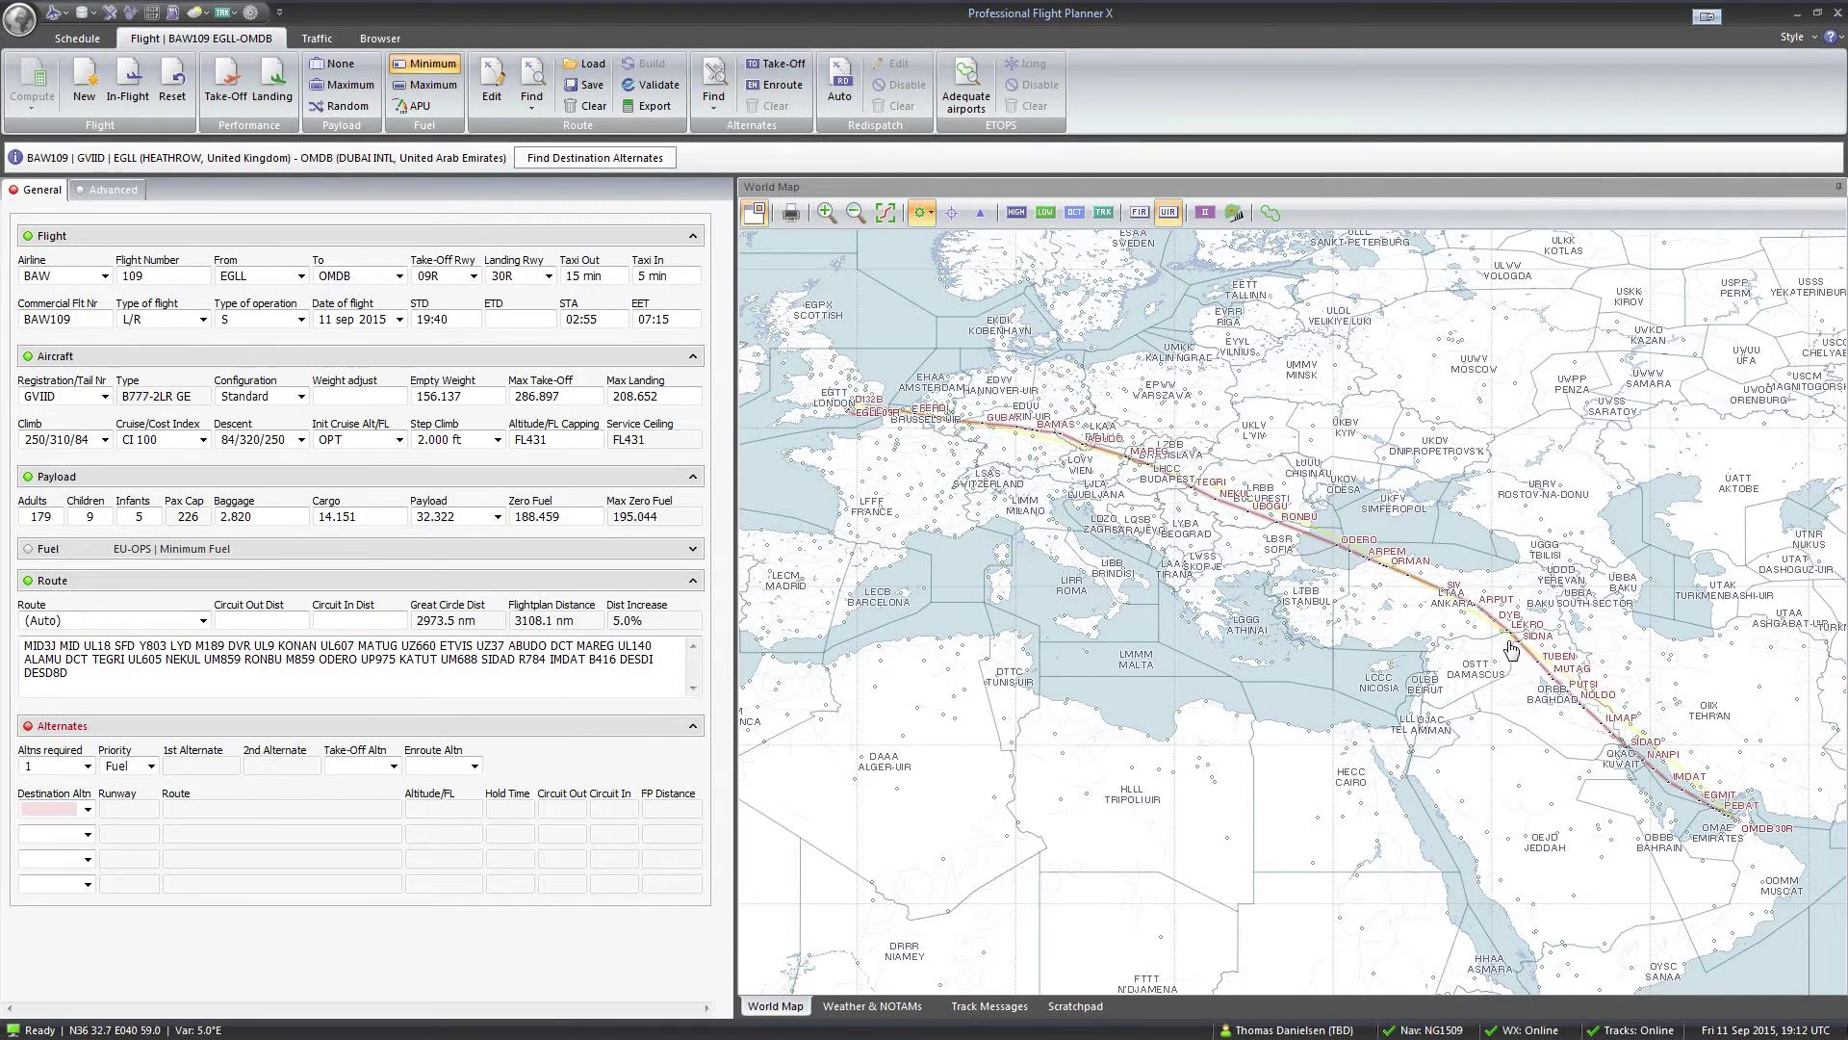
scroll(1488, 651, up, 1)
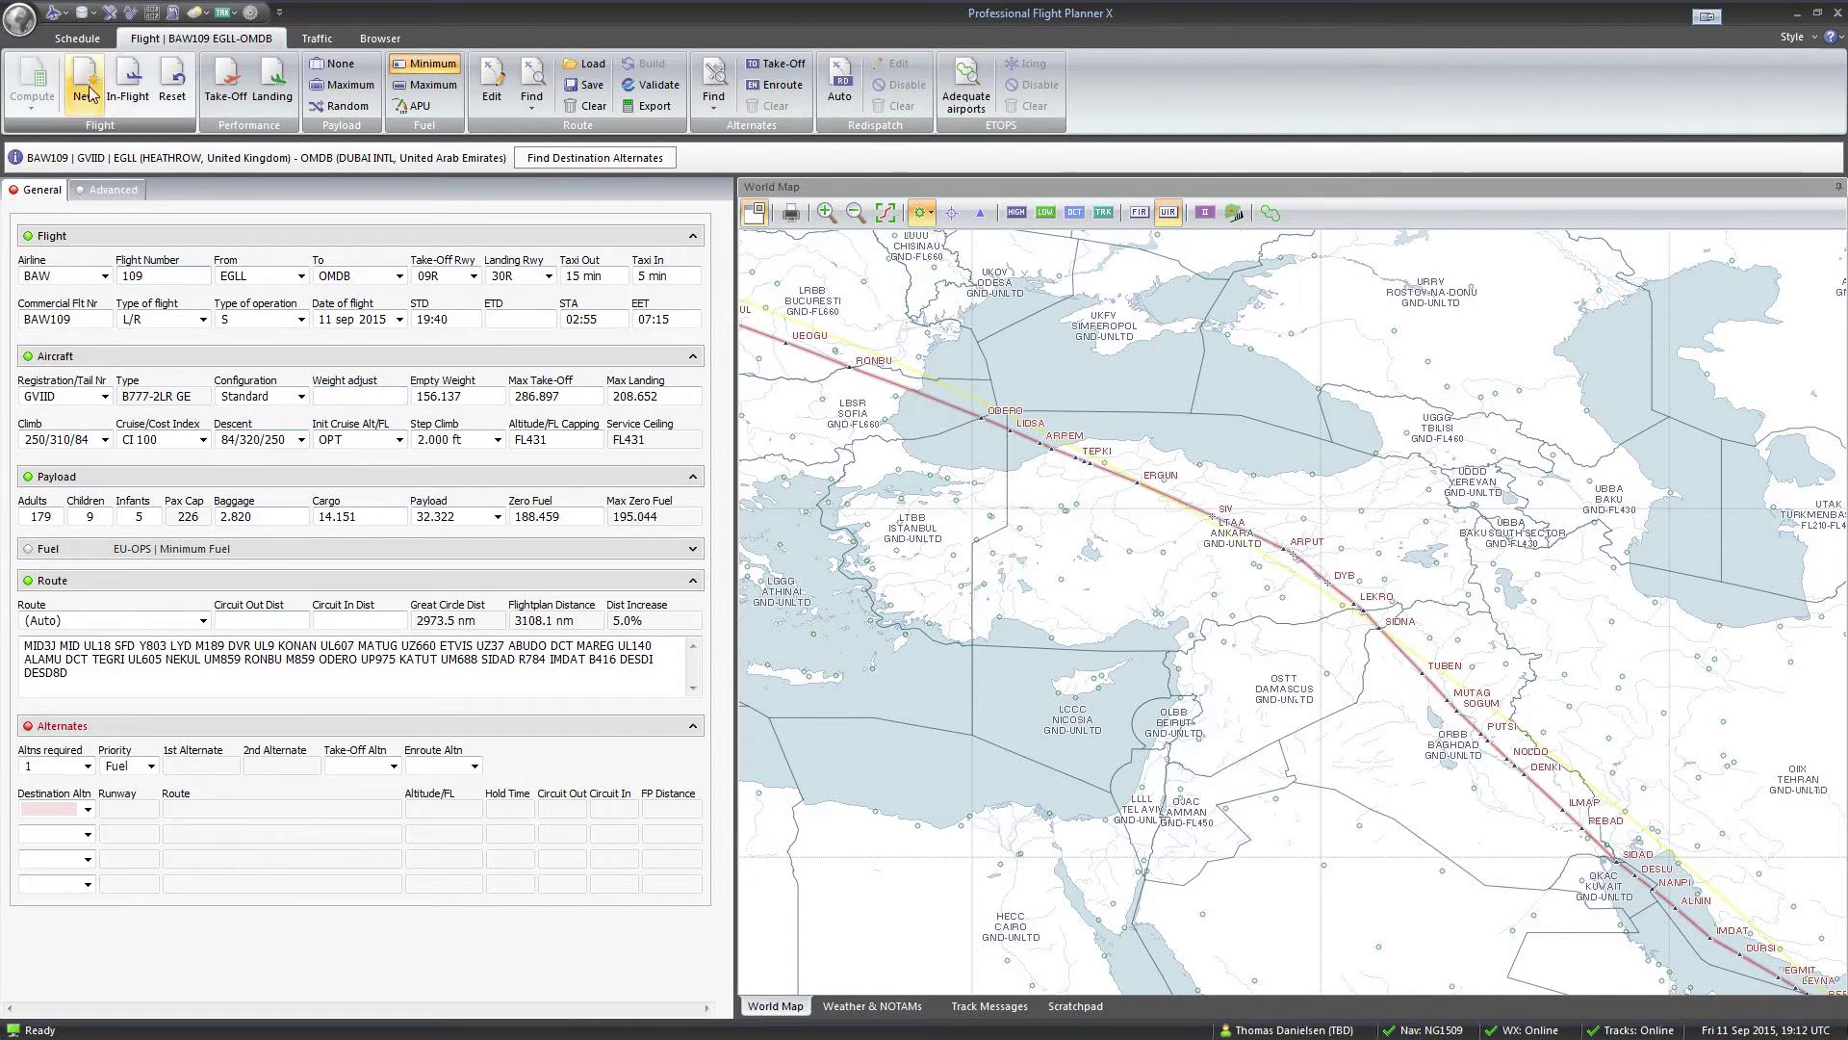
Check the Route Database, which is empty, and close it
click(85, 11)
click(146, 75)
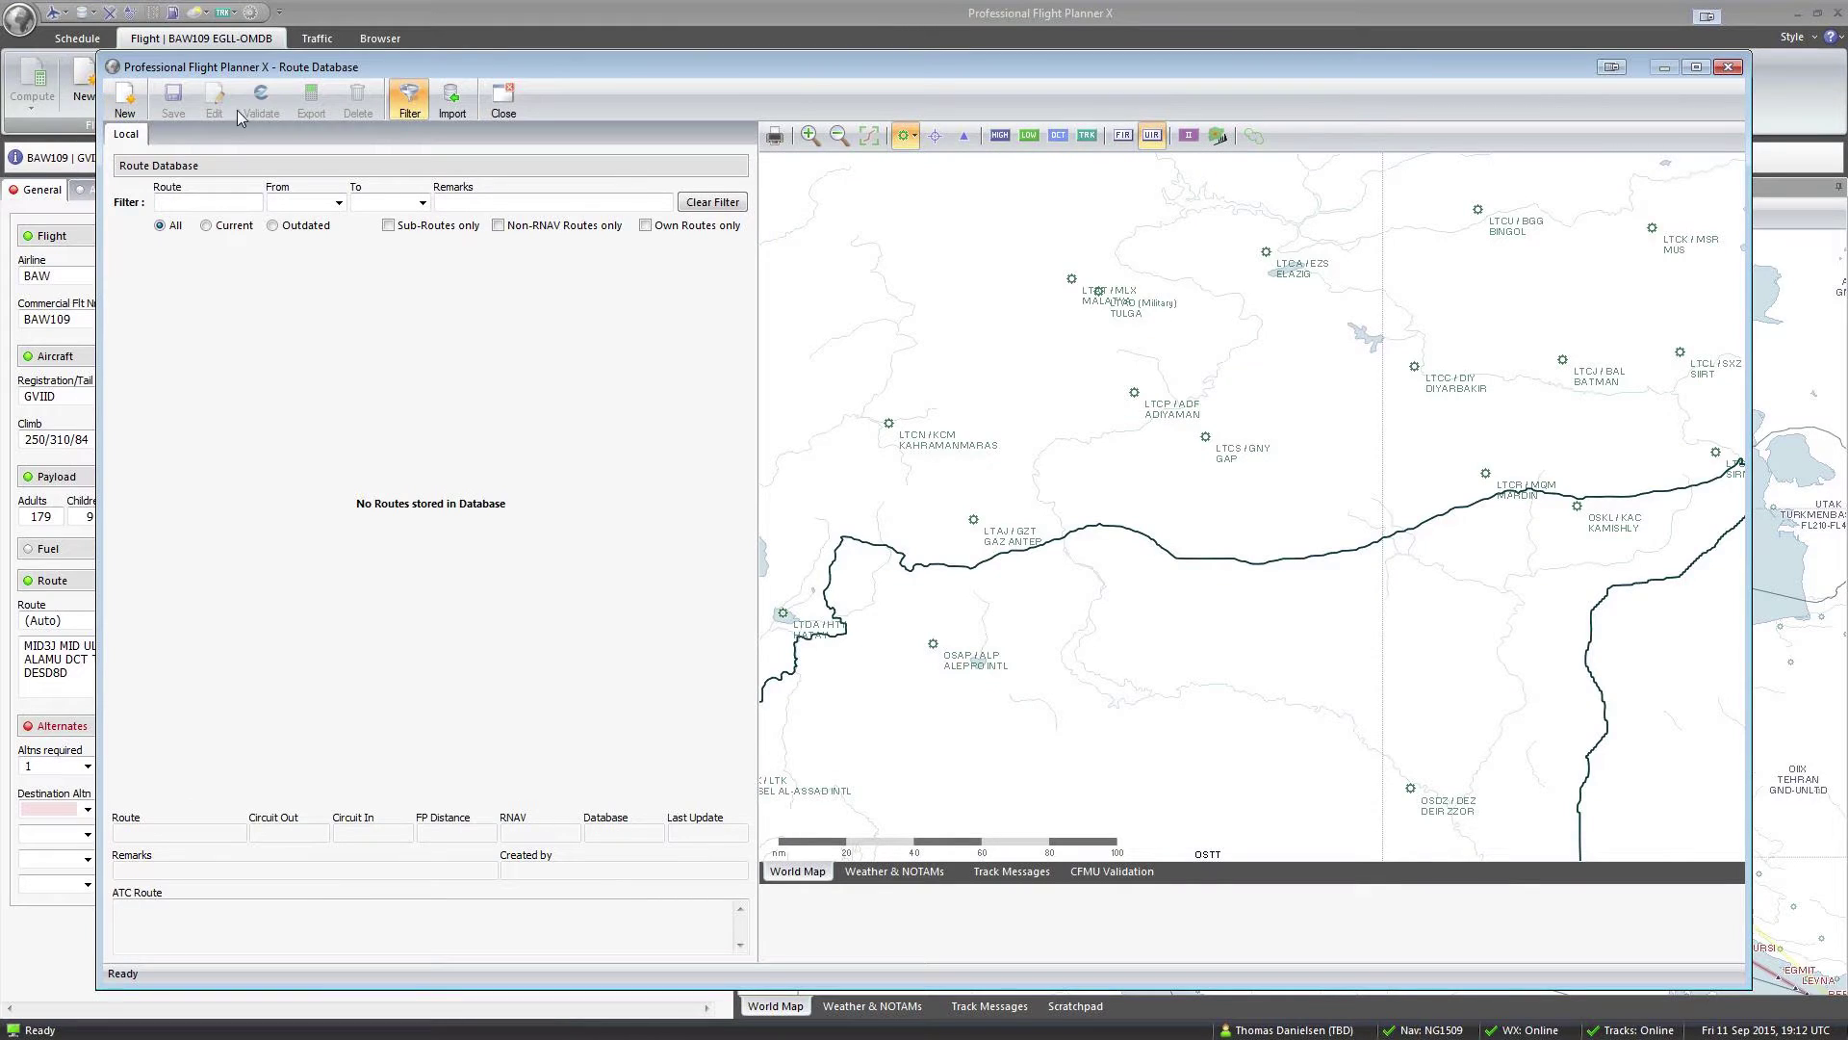
click(504, 101)
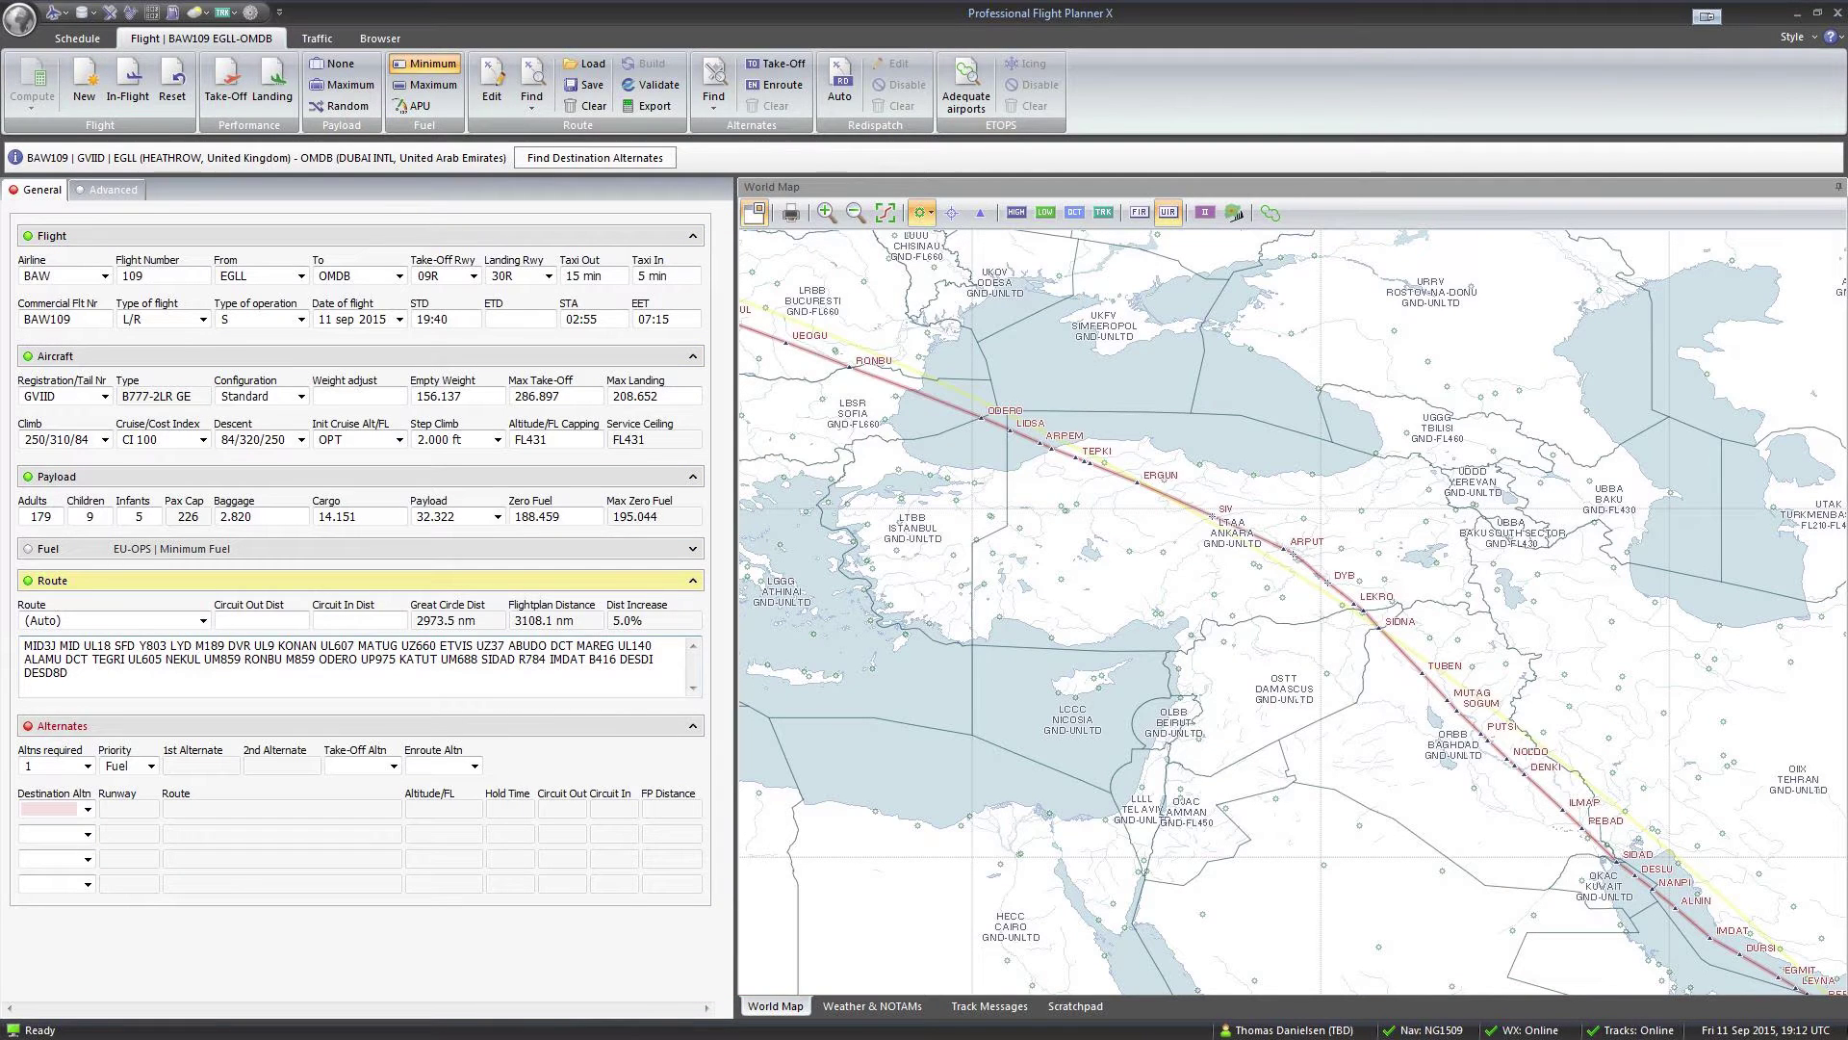
Open the computed route in the Route Editor and launch the Advanced Route Finder
click(133, 624)
click(84, 669)
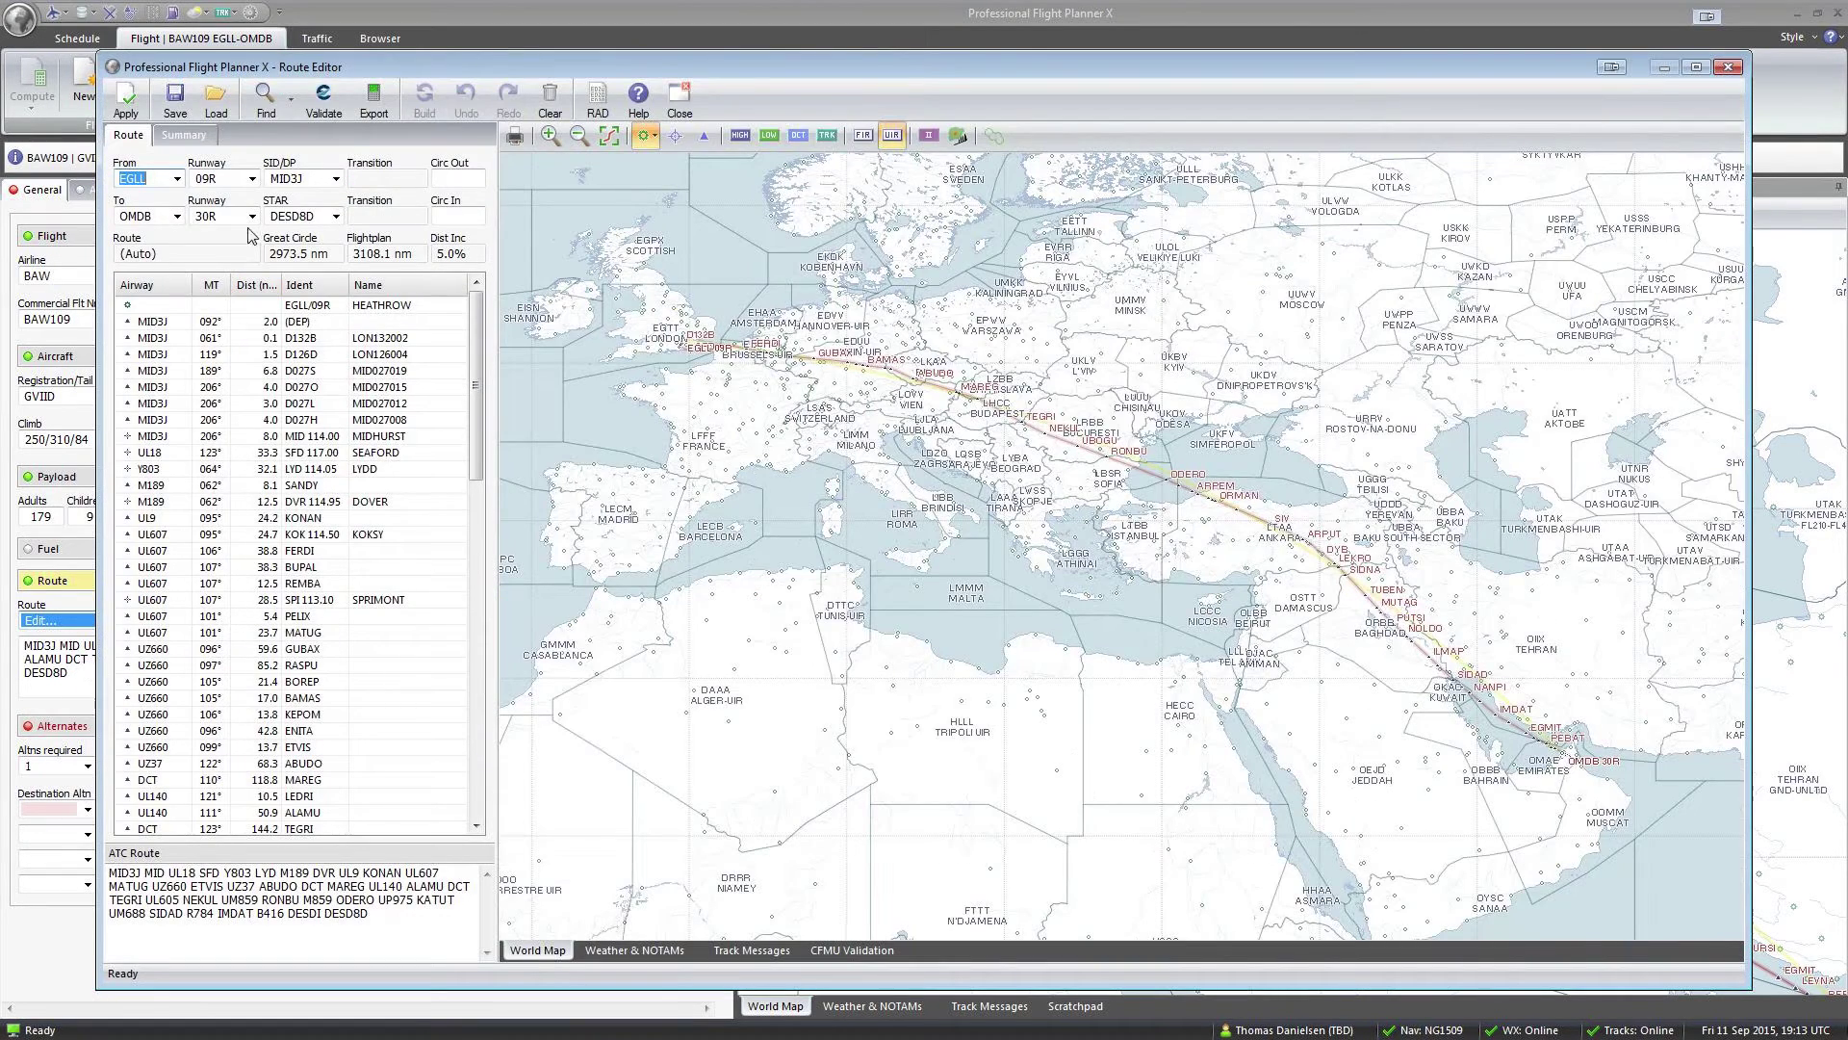
click(269, 104)
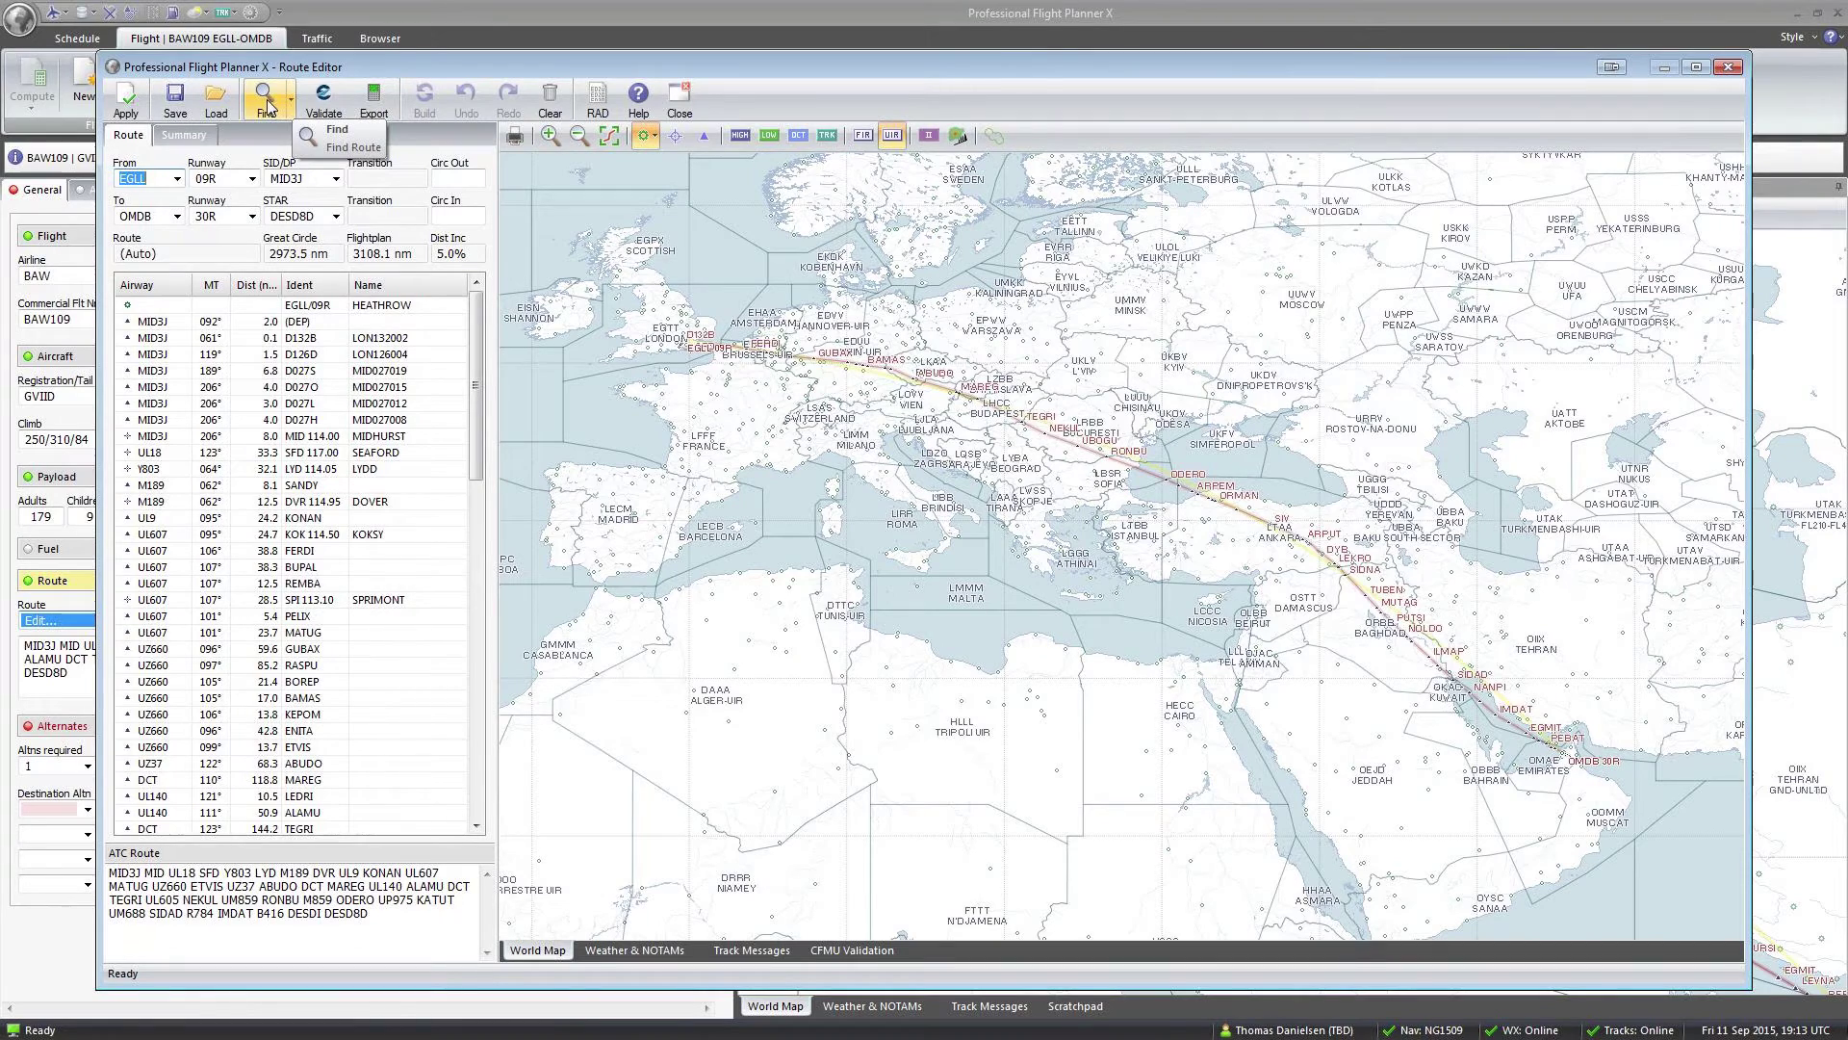
click(269, 104)
click(296, 184)
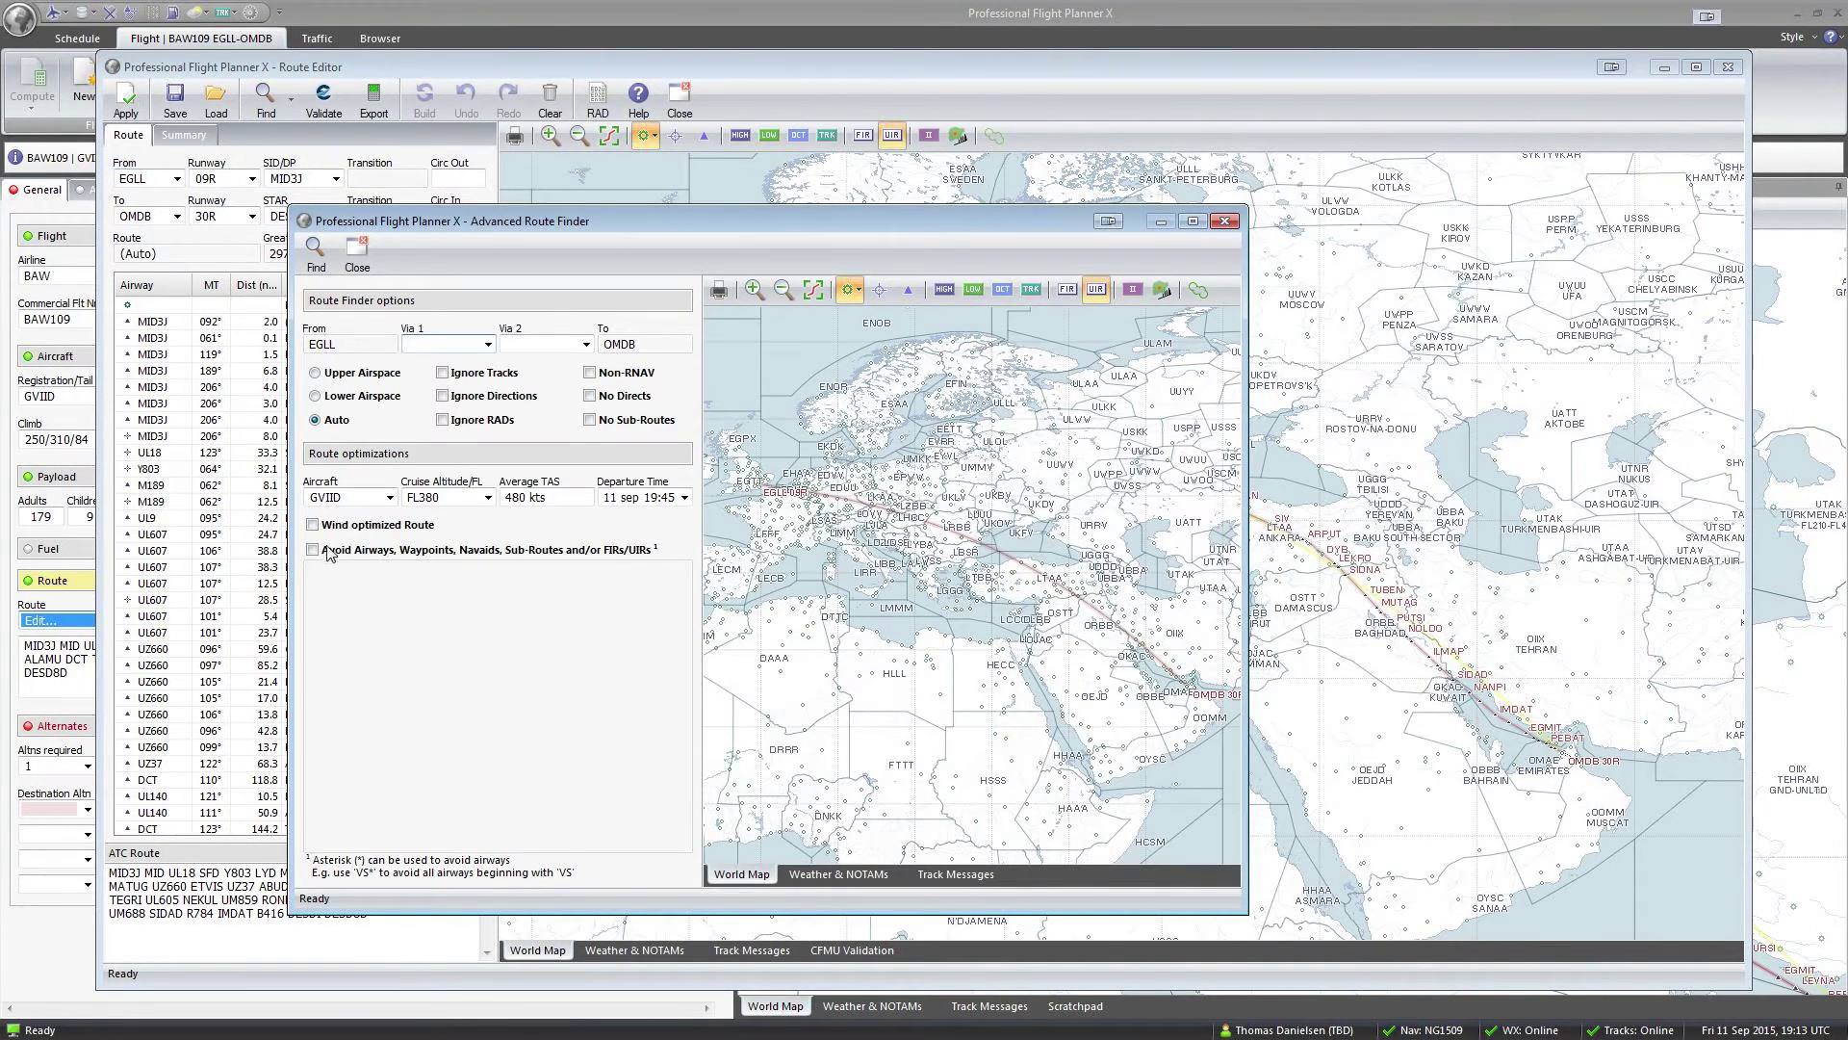
Enable the avoid option and paste the FIR and airway list (OYSC, ORBB, HLLL … J5, J9, J10S)
click(314, 552)
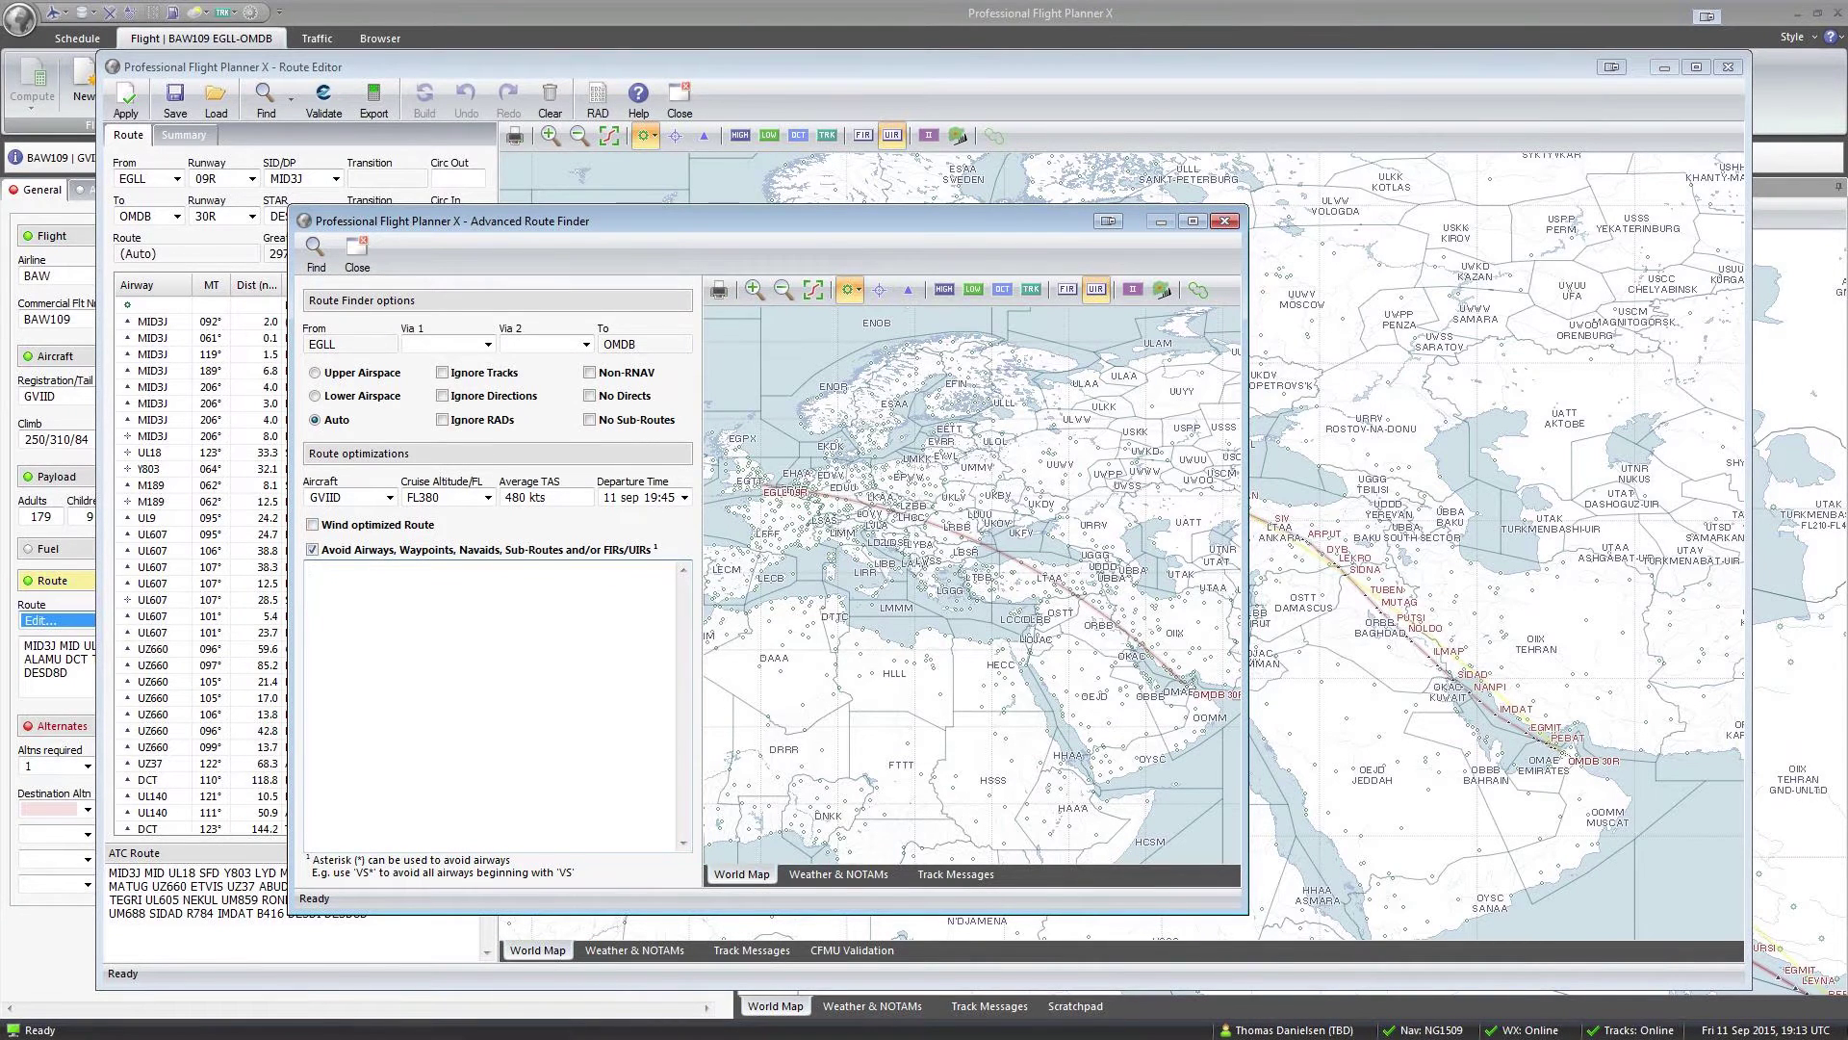
text(OYSC, ORBB, HLLL, HSSS, HECC, GOOO, DRRR, GLRB, OAKX, OSTT, UKDV, UKFV, ZKKP, HCSM, HHAA, J5, J9, J10S)
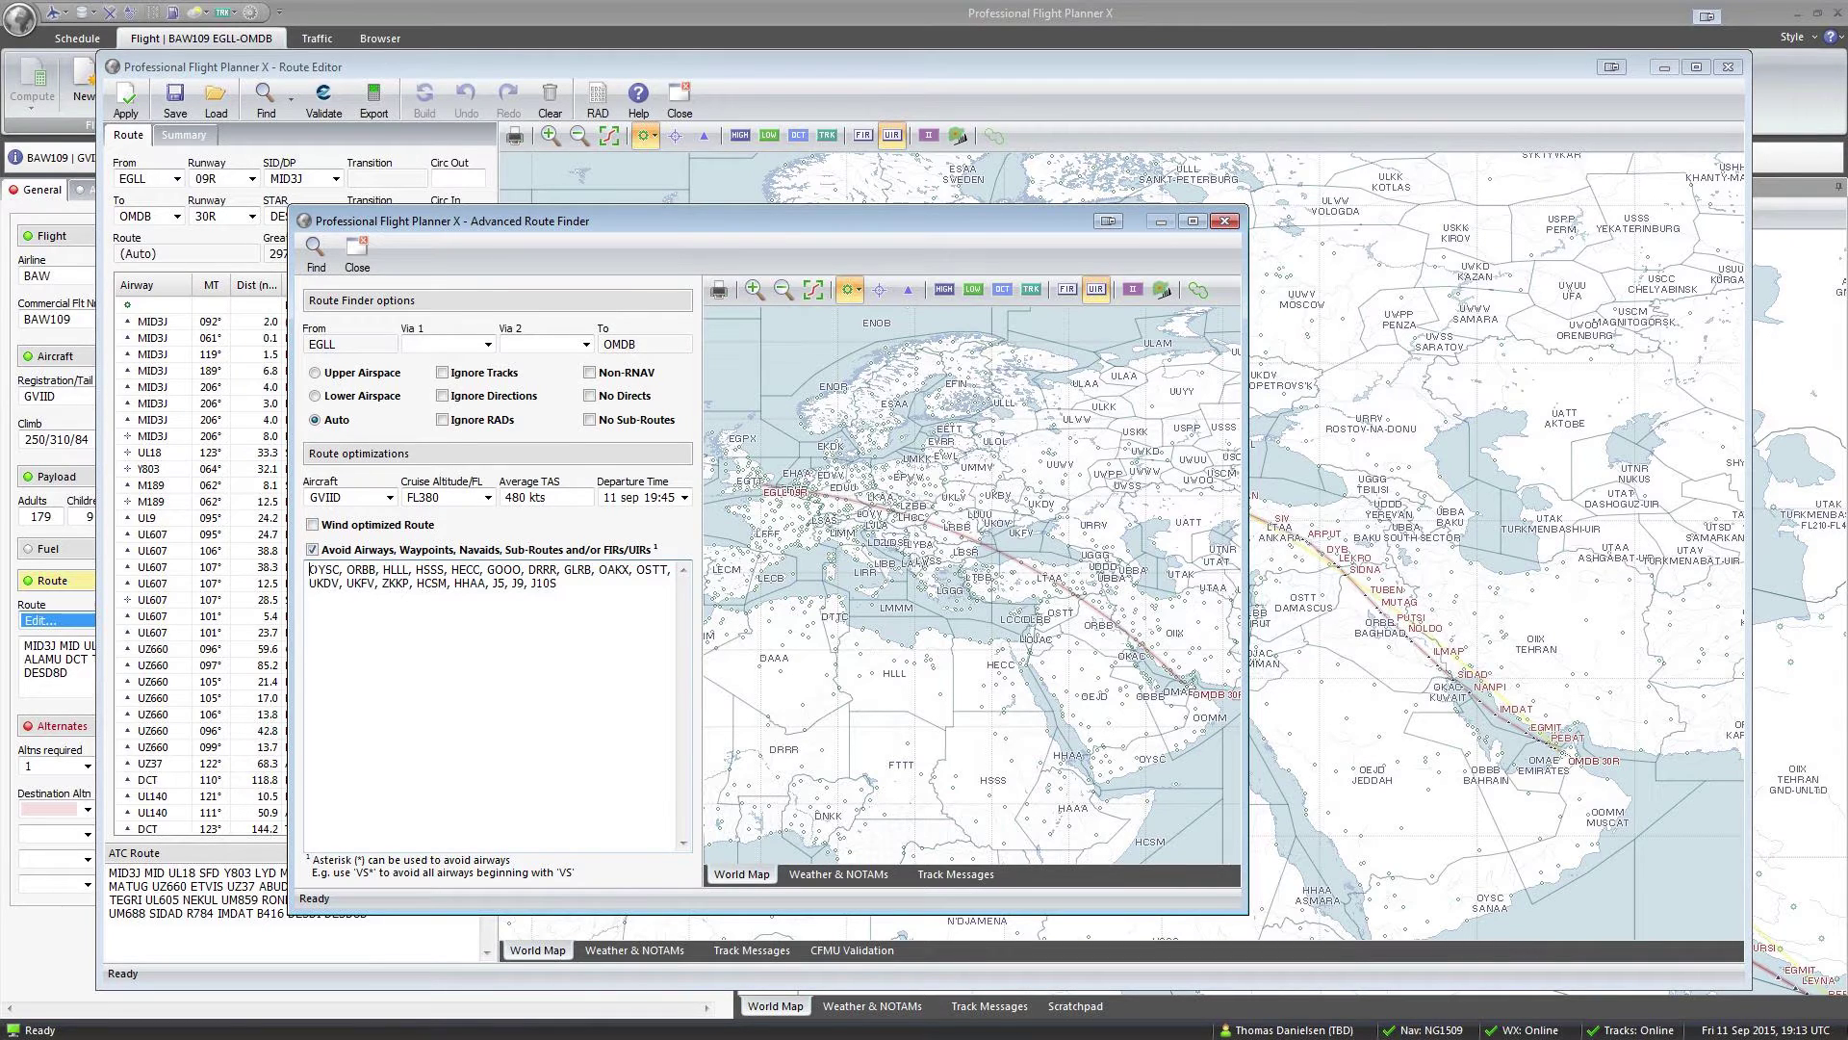
key(Left)
Inspect the OYSC and HECC entries in the avoid list against the map
drag(341, 569, 309, 569)
click(351, 569)
drag(451, 569, 479, 569)
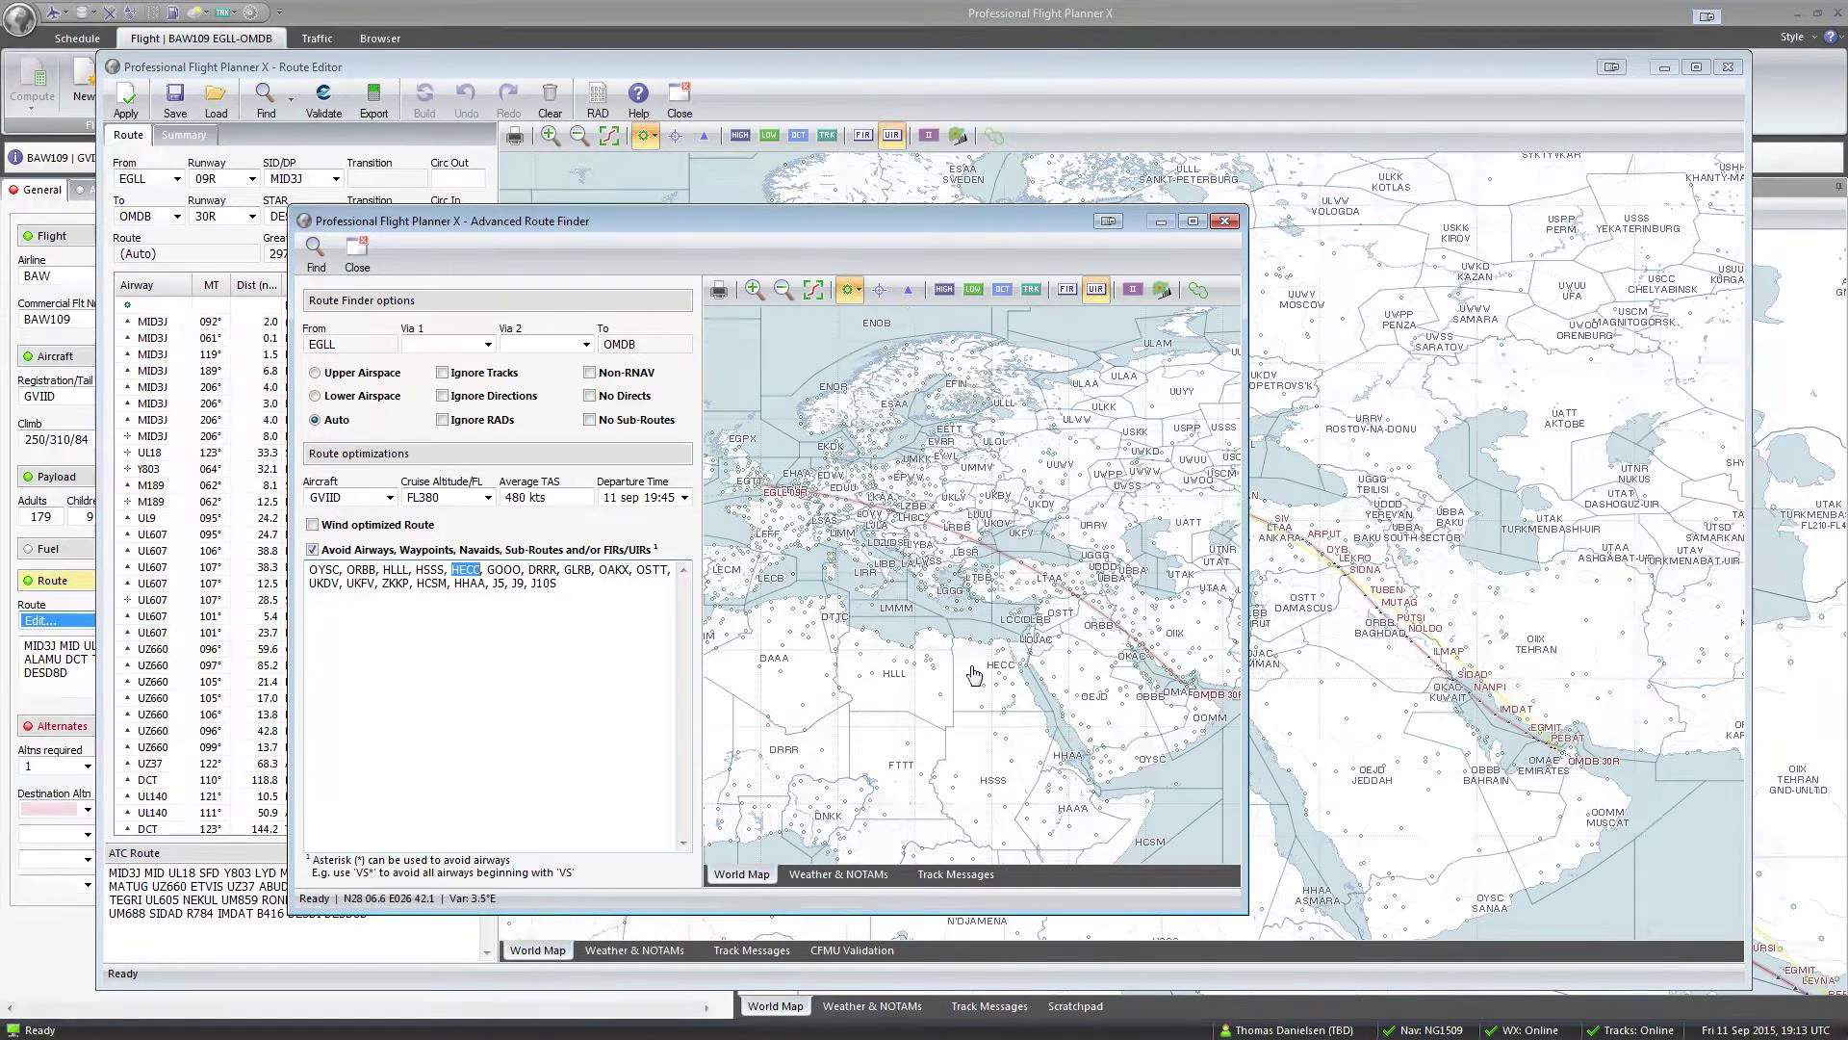
mouse_move(1004, 667)
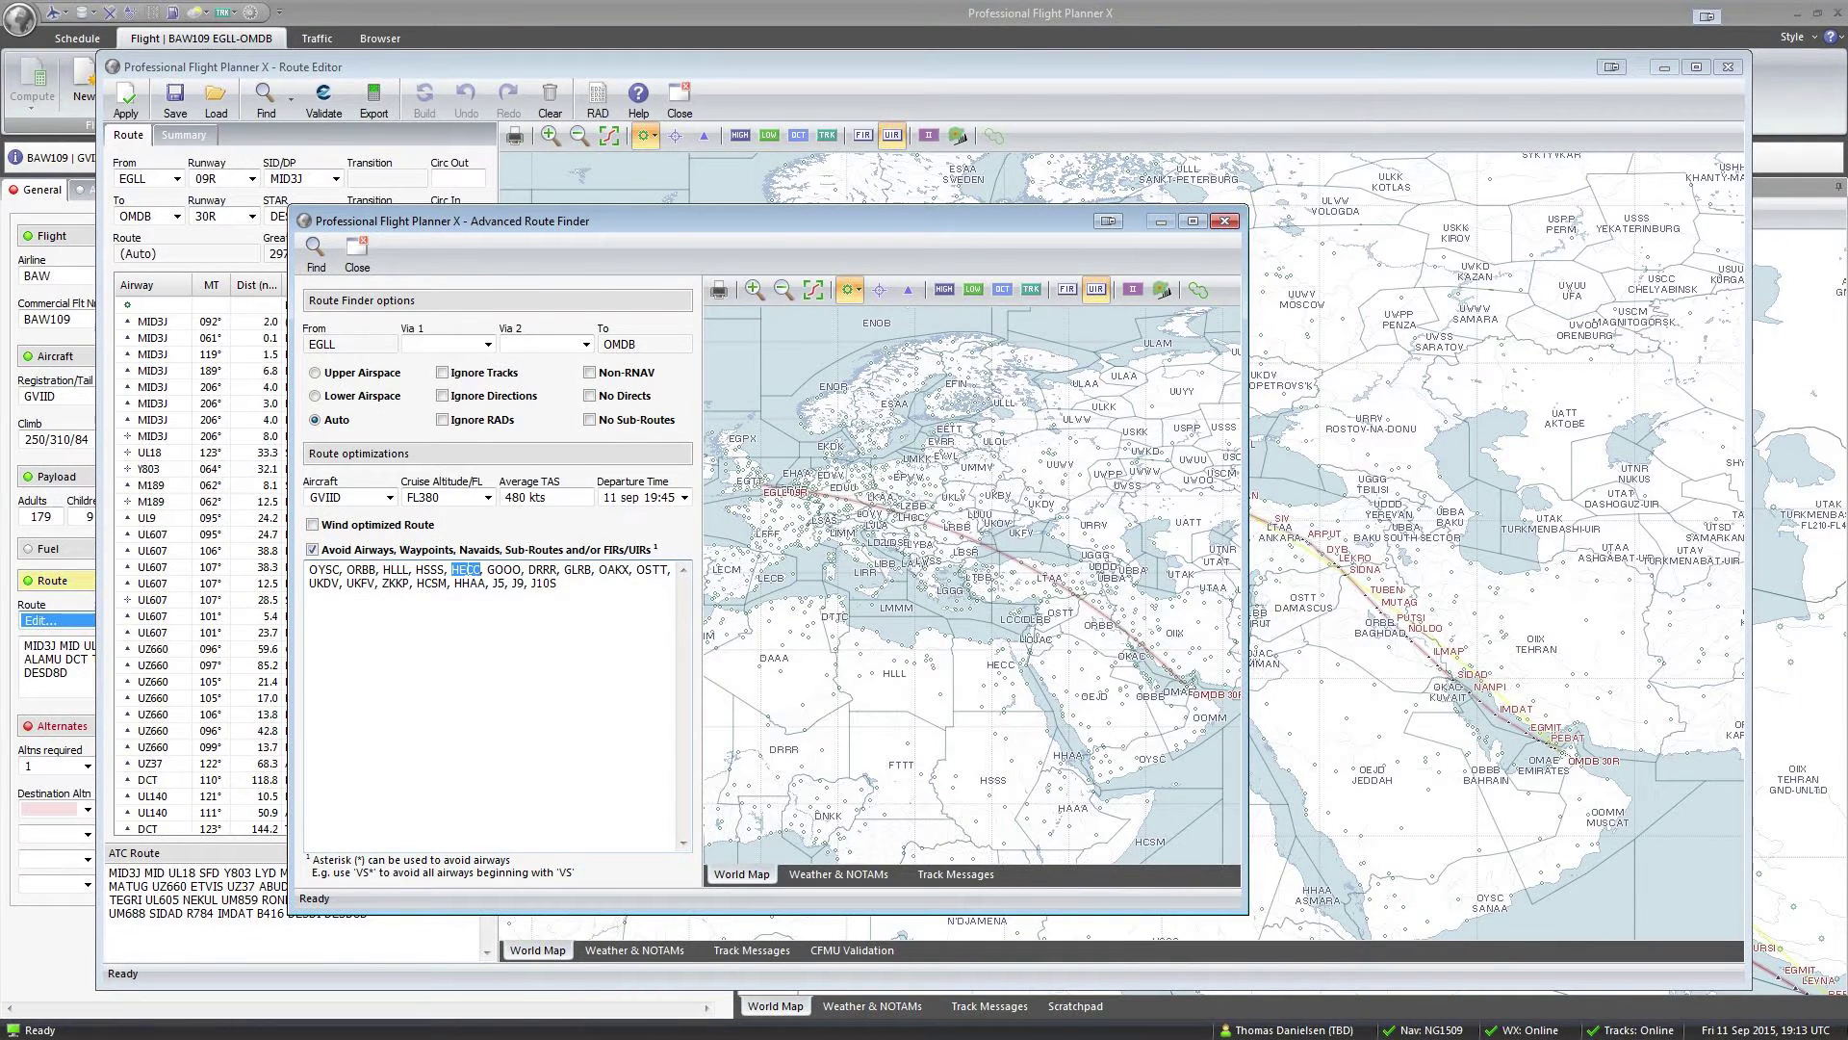
scroll(1031, 664, up, 3)
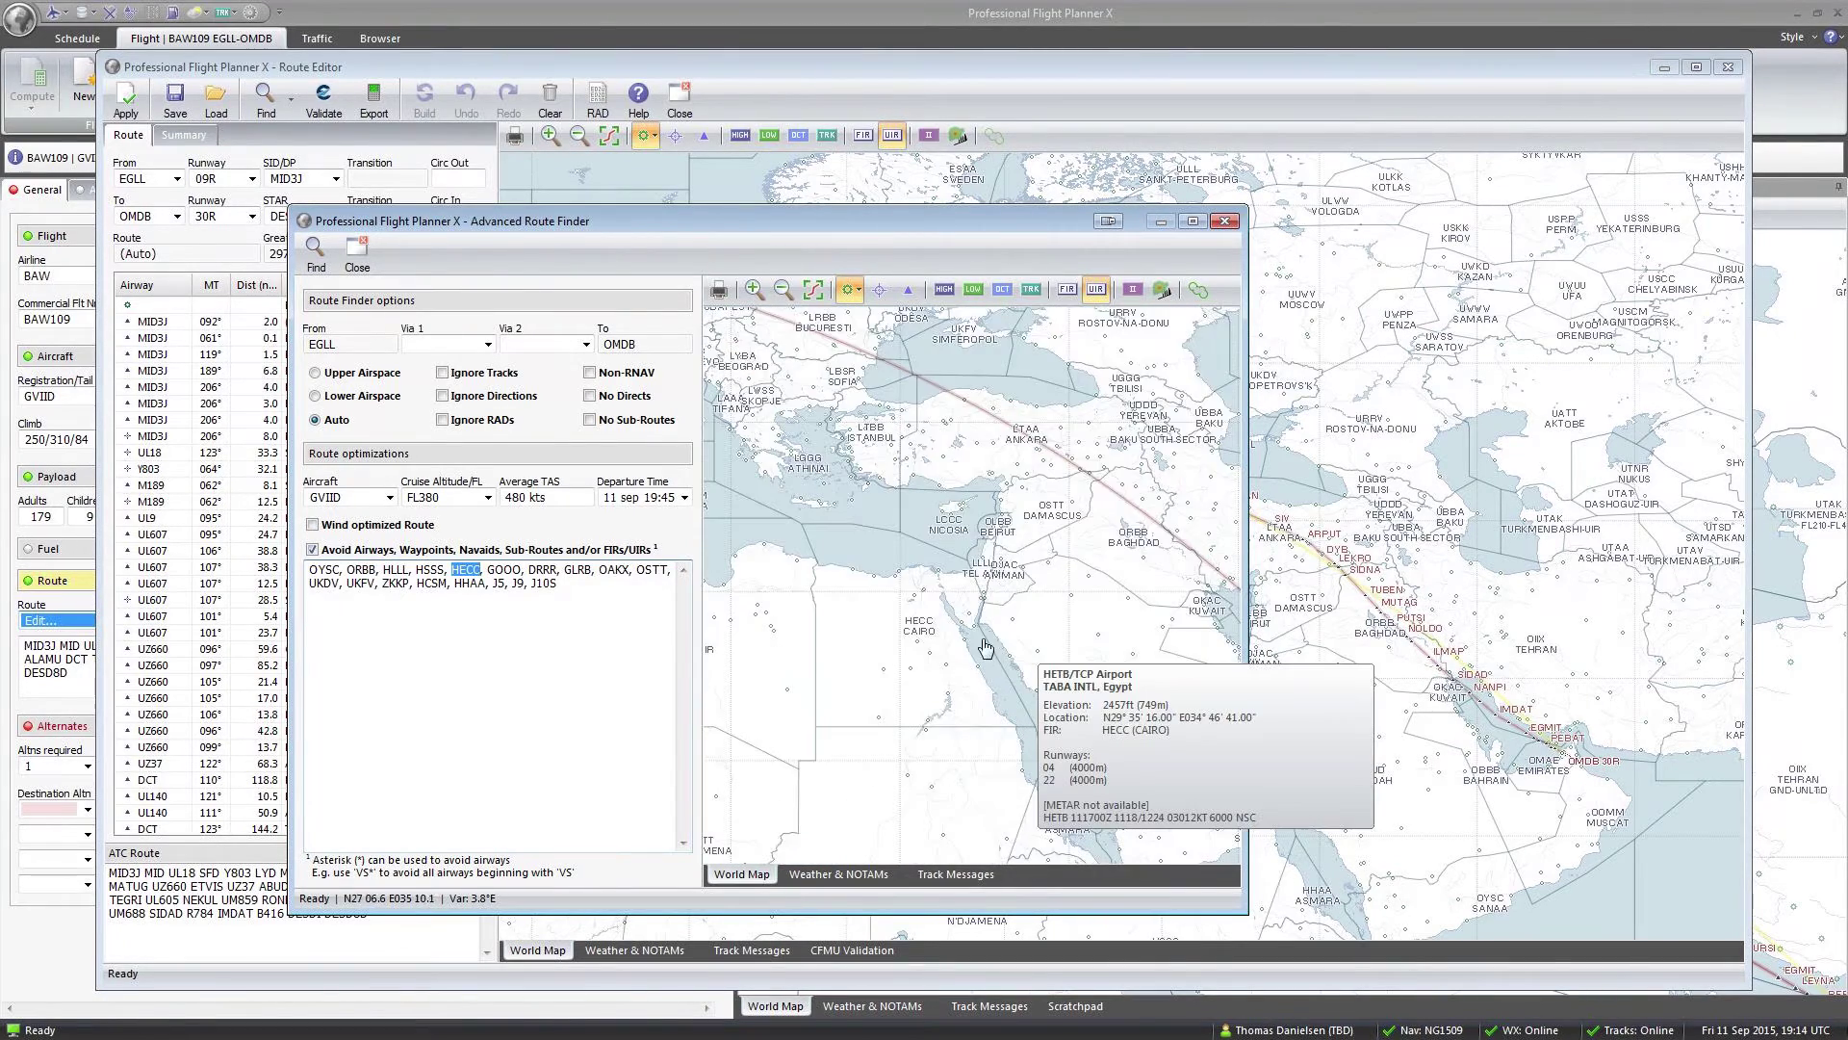
scroll(960, 609, up, 1)
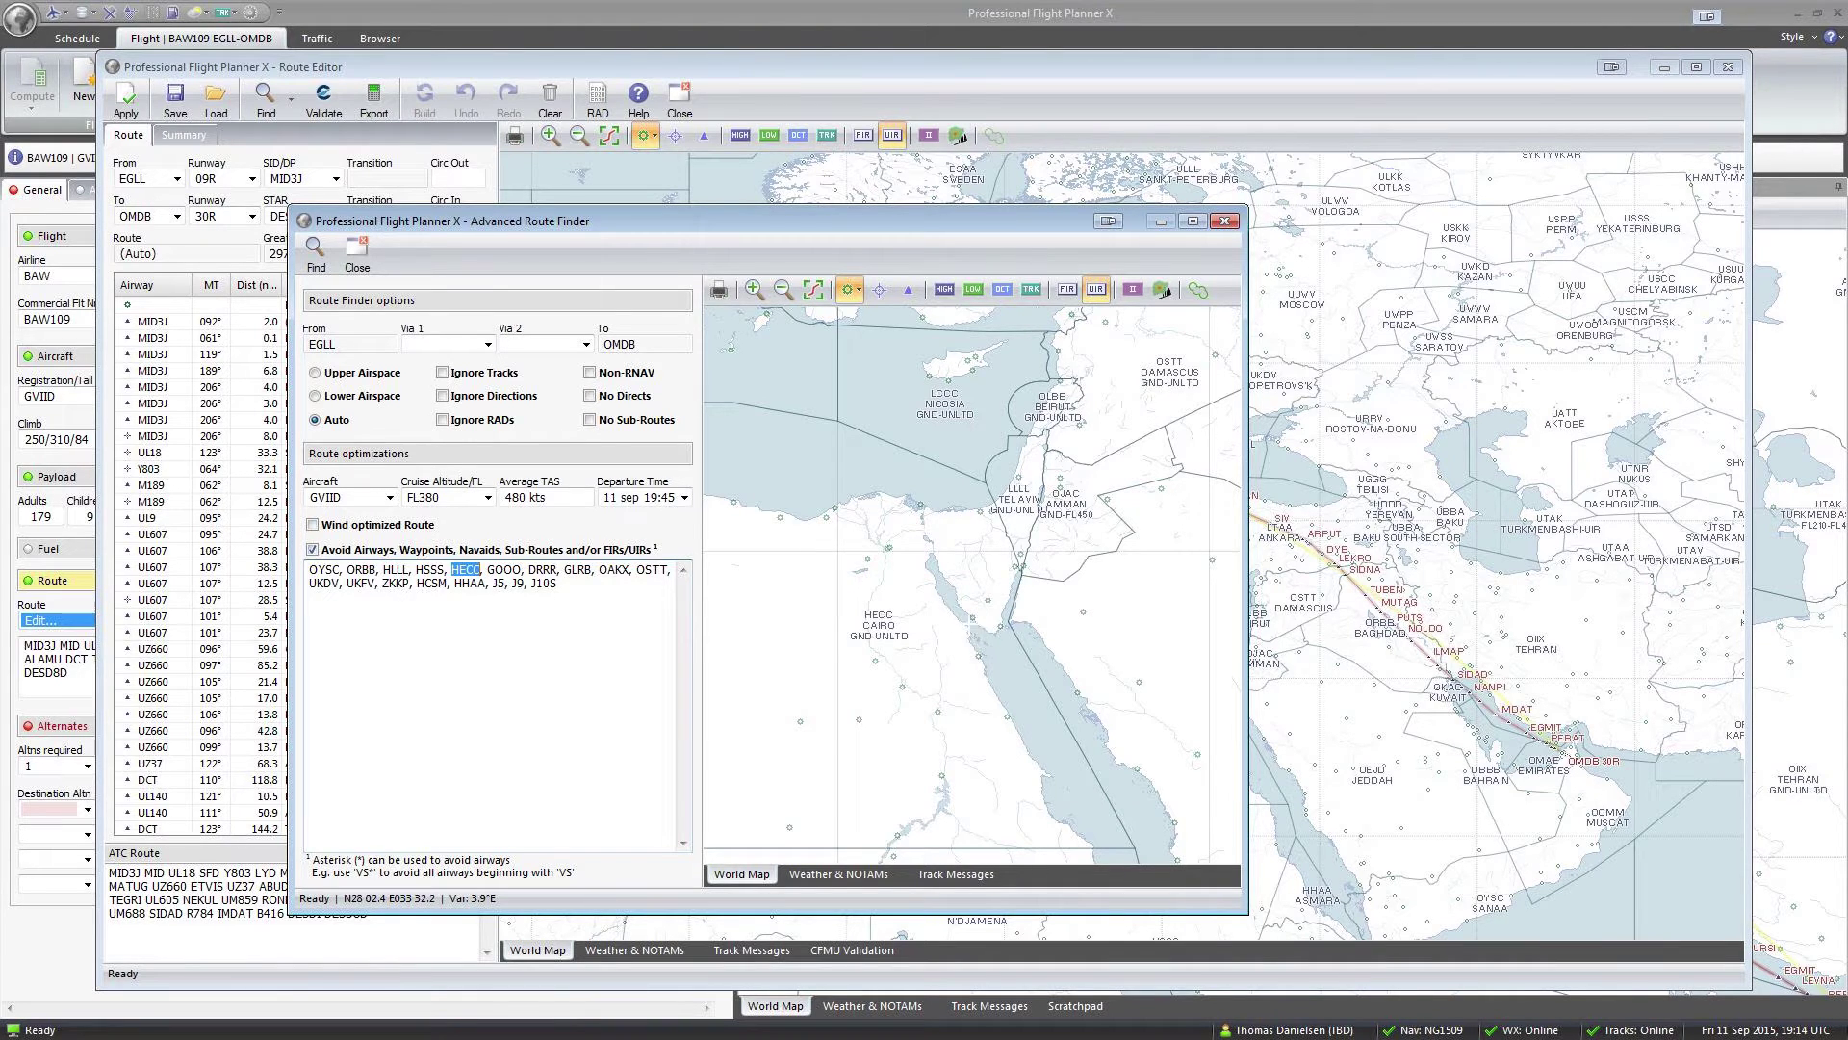
scroll(924, 616, down, 3)
mouse_move(964, 628)
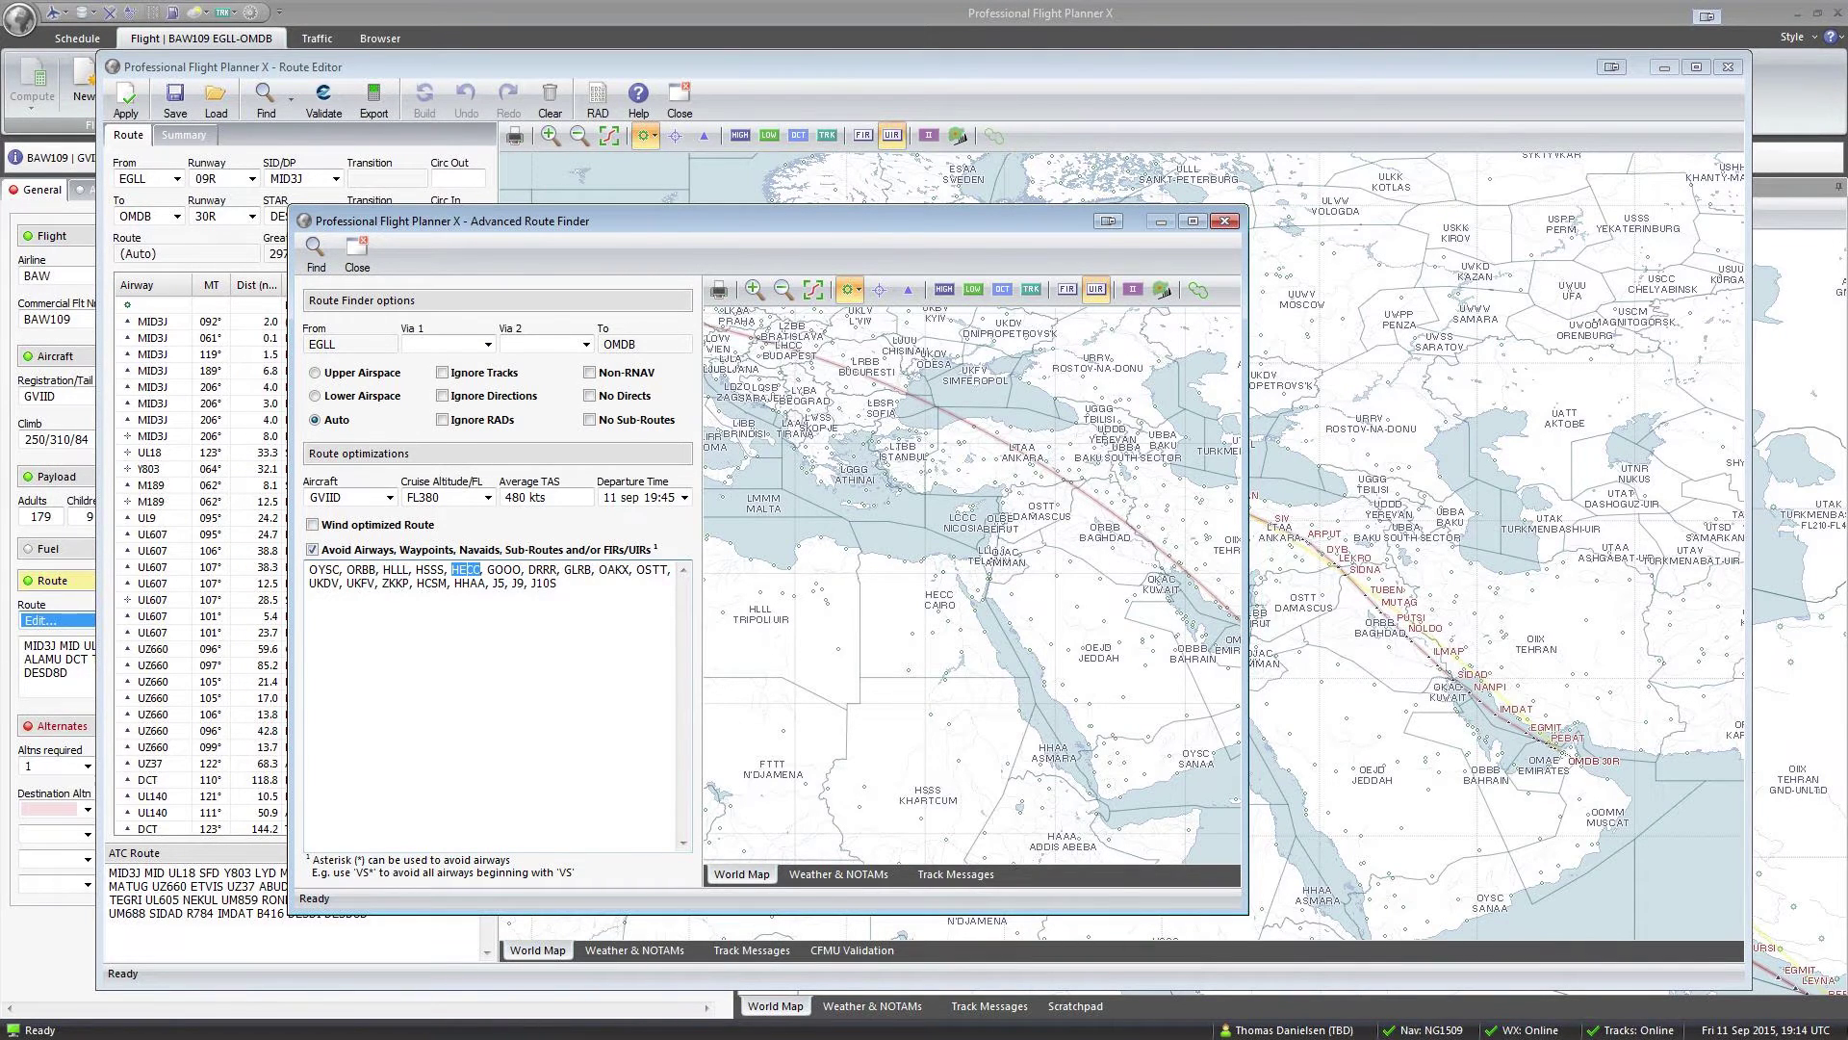
Review OSTT, HCSM and the second-line avoid entries, checking Tel Aviv and Amman on the map
drag(637, 569, 666, 568)
drag(309, 582, 403, 582)
drag(417, 582, 558, 584)
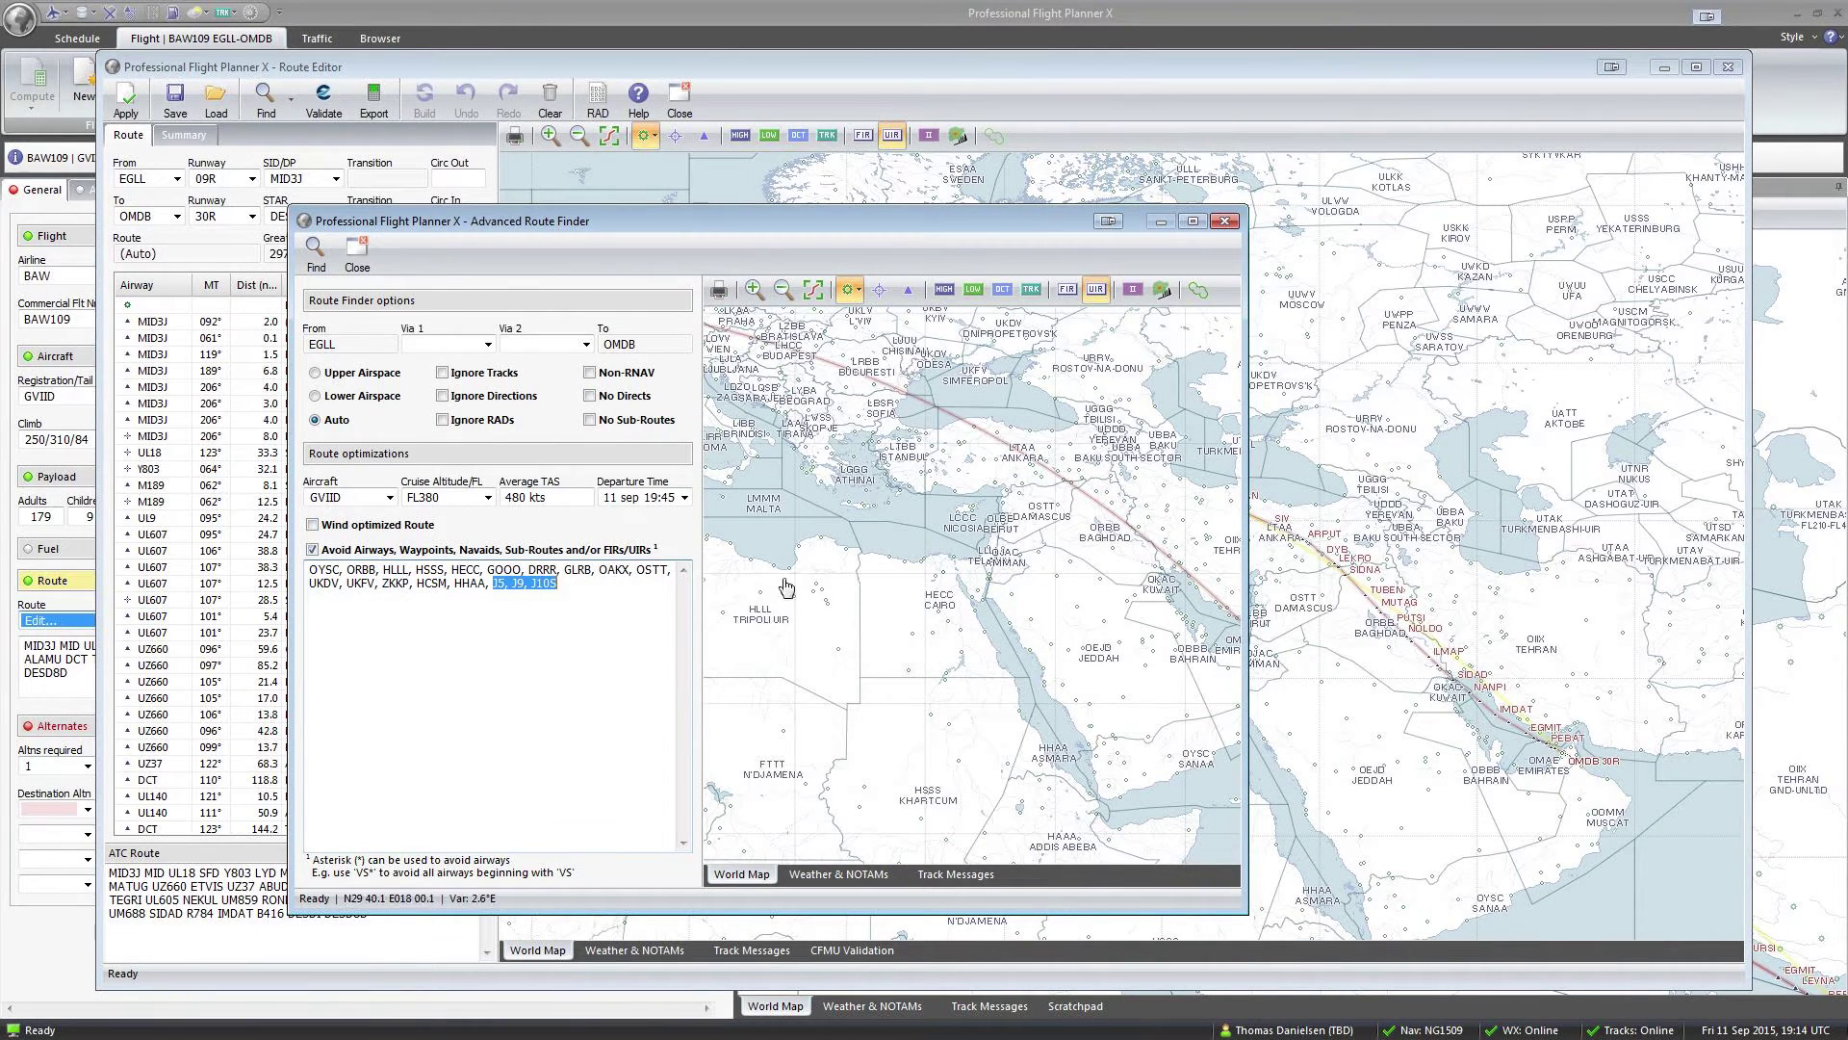
scroll(1002, 525, up, 4)
drag(920, 756, 934, 659)
scroll(930, 665, up, 1)
scroll(930, 664, up, 1)
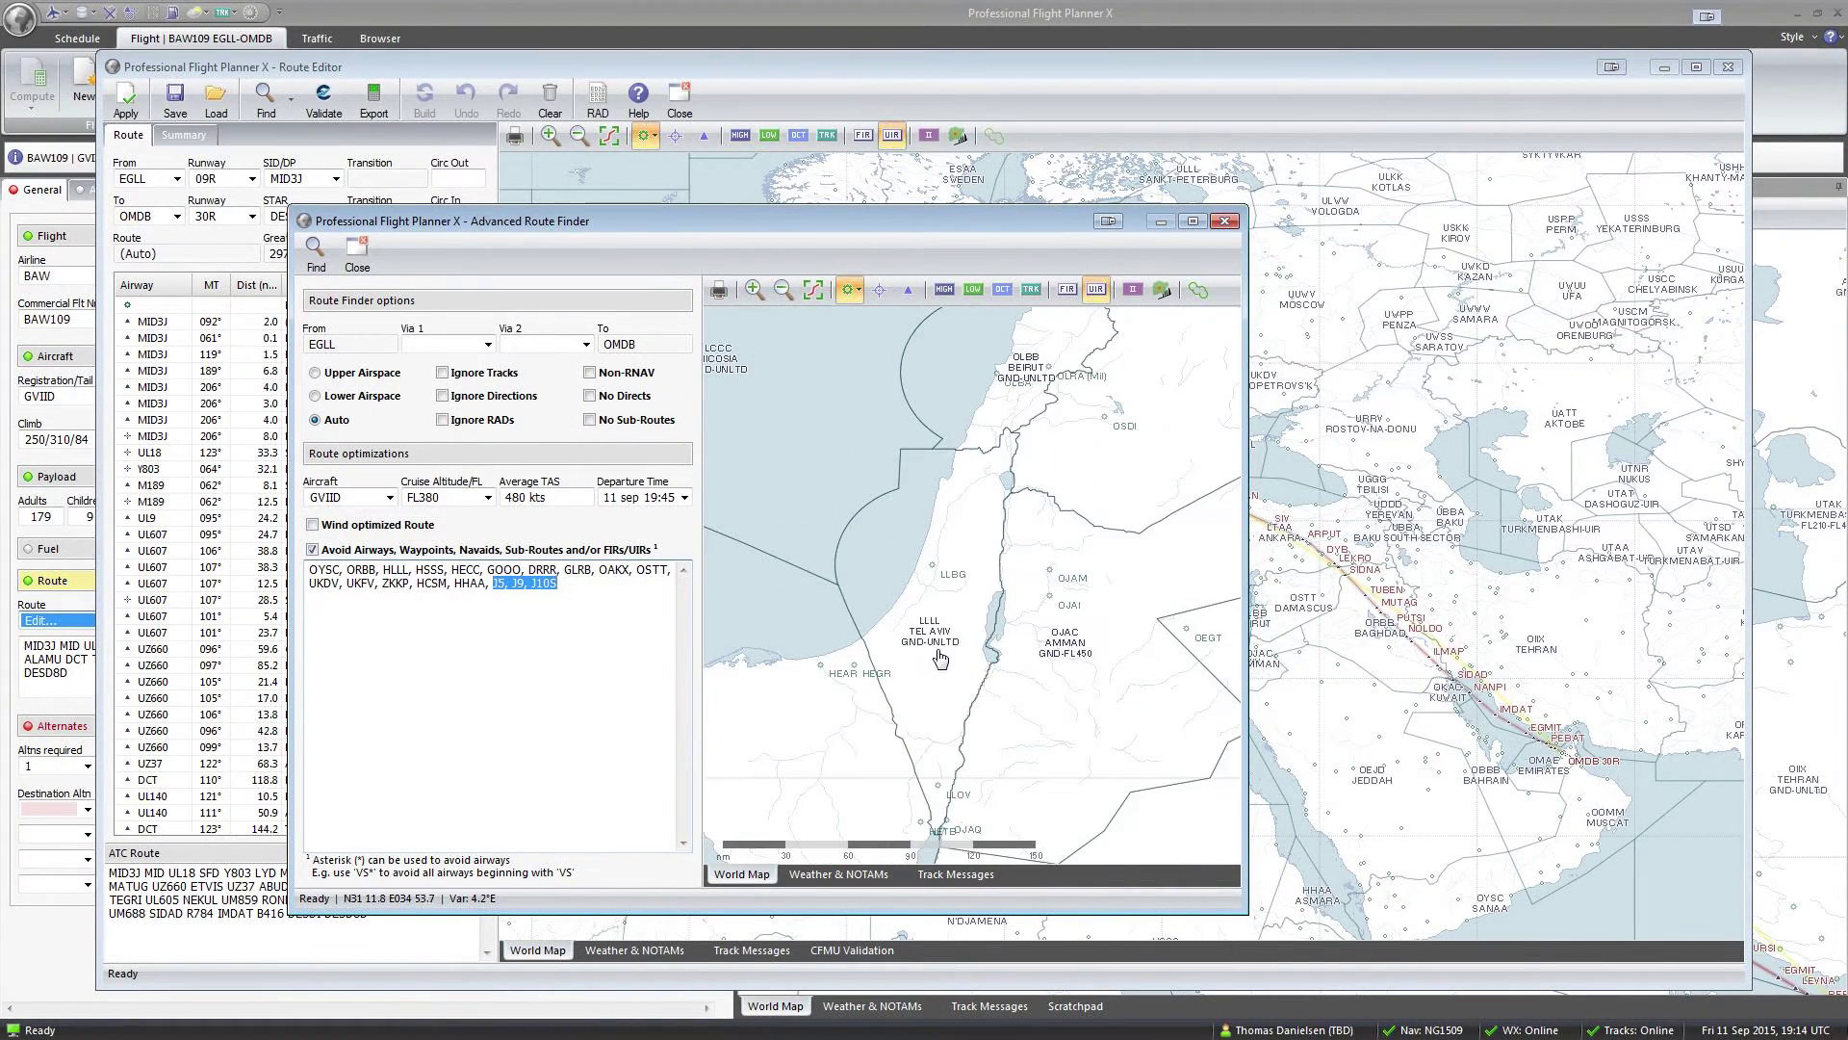
scroll(972, 650, down, 6)
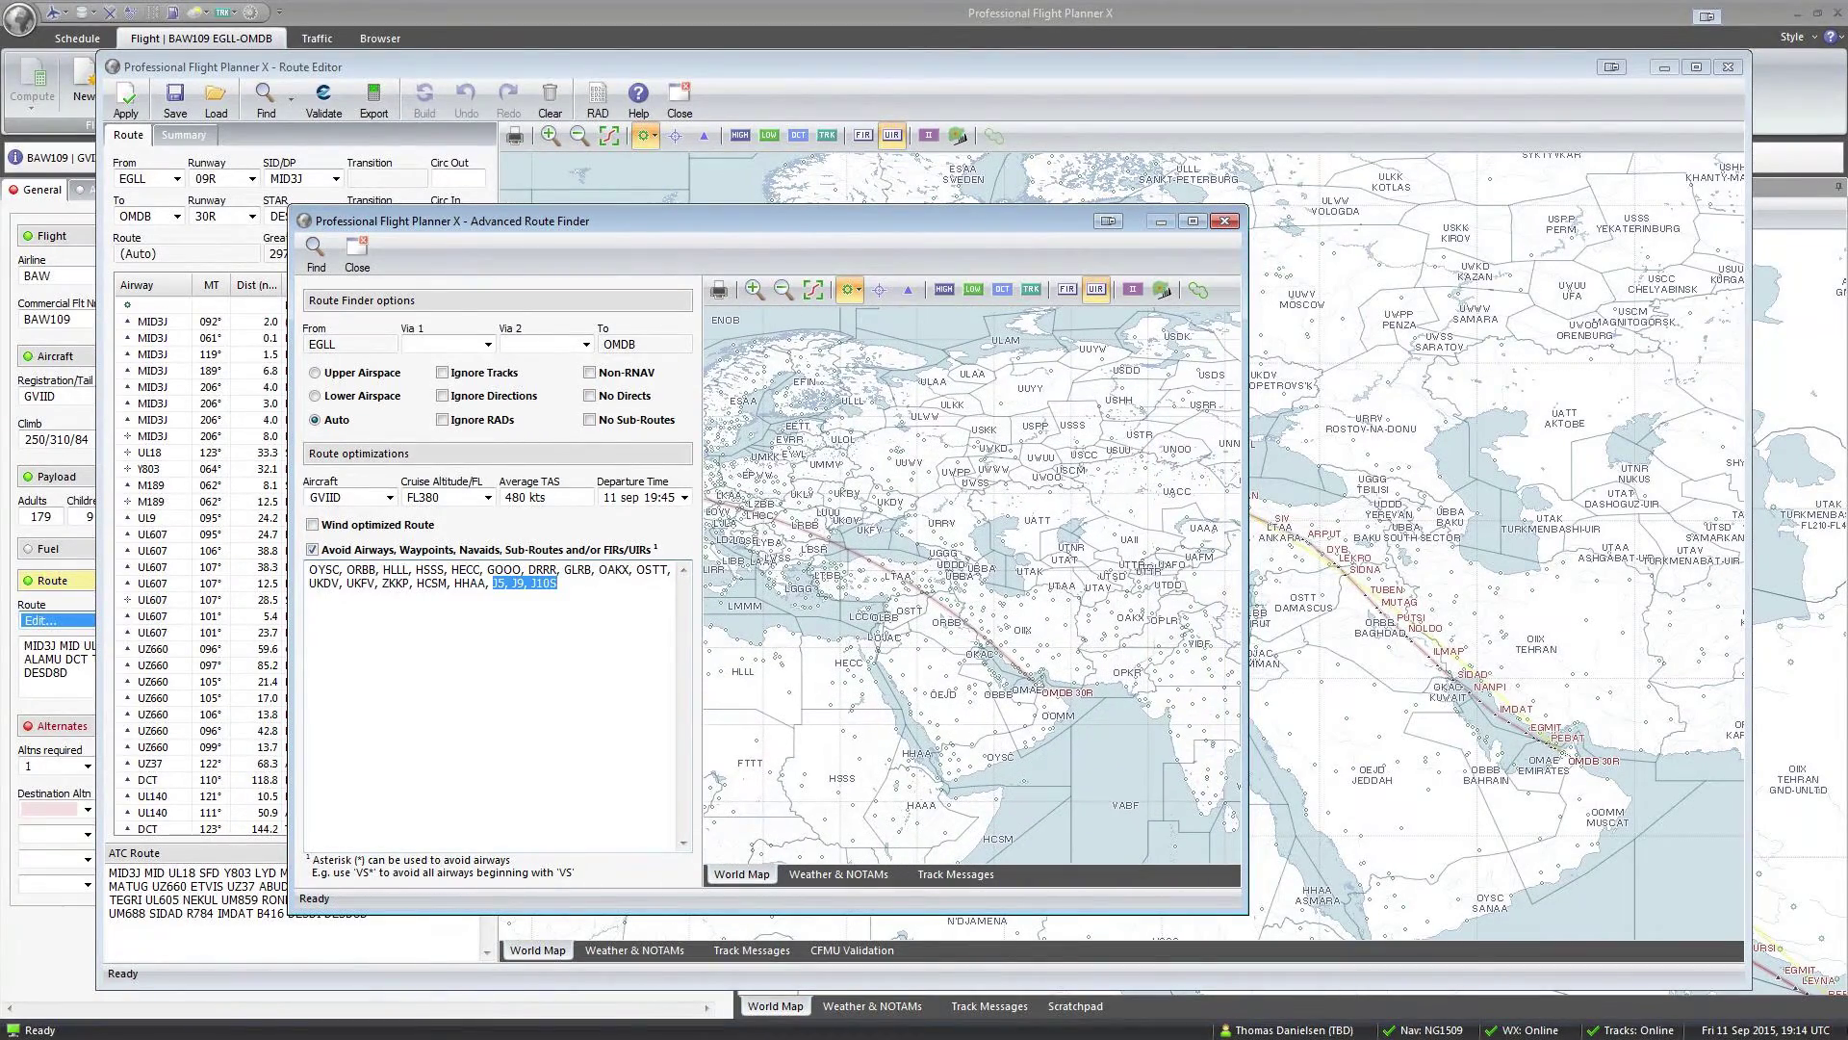
drag(559, 583, 325, 570)
click(557, 583)
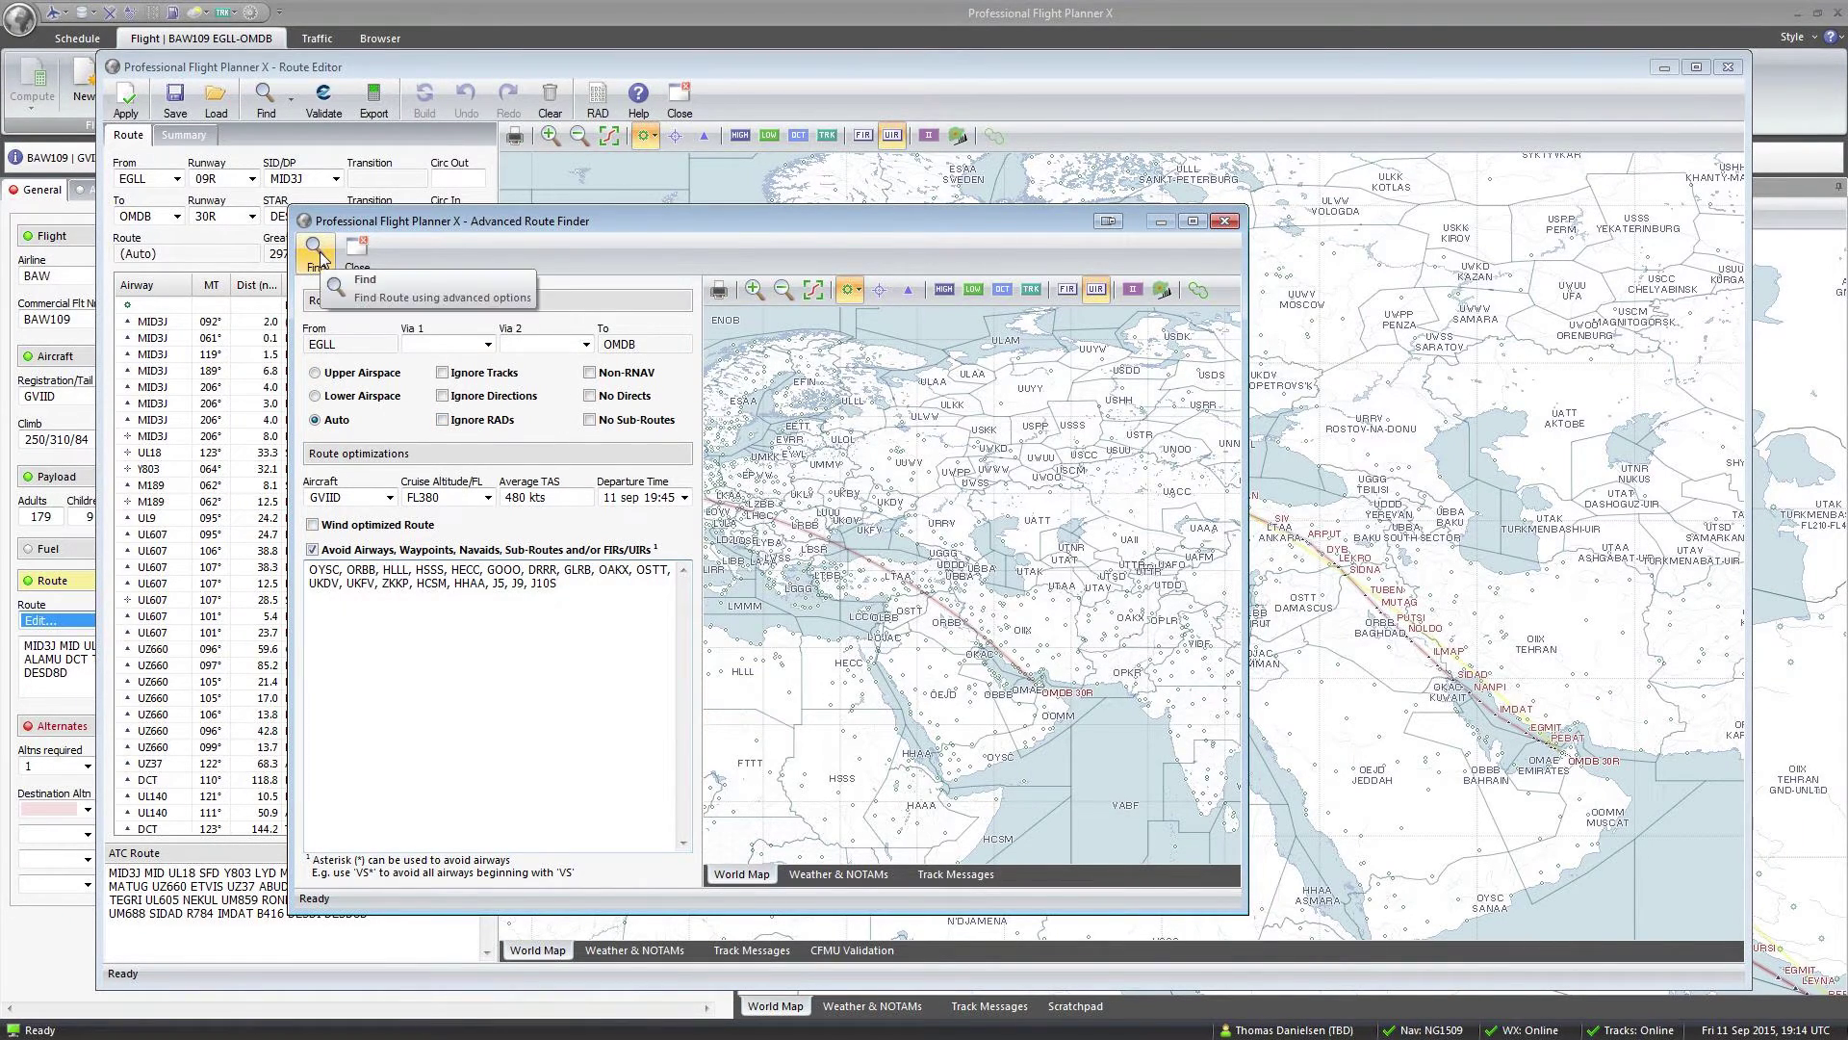
Find a route avoiding the listed areas and apply the 3145.9 nm result to BAW109
click(317, 255)
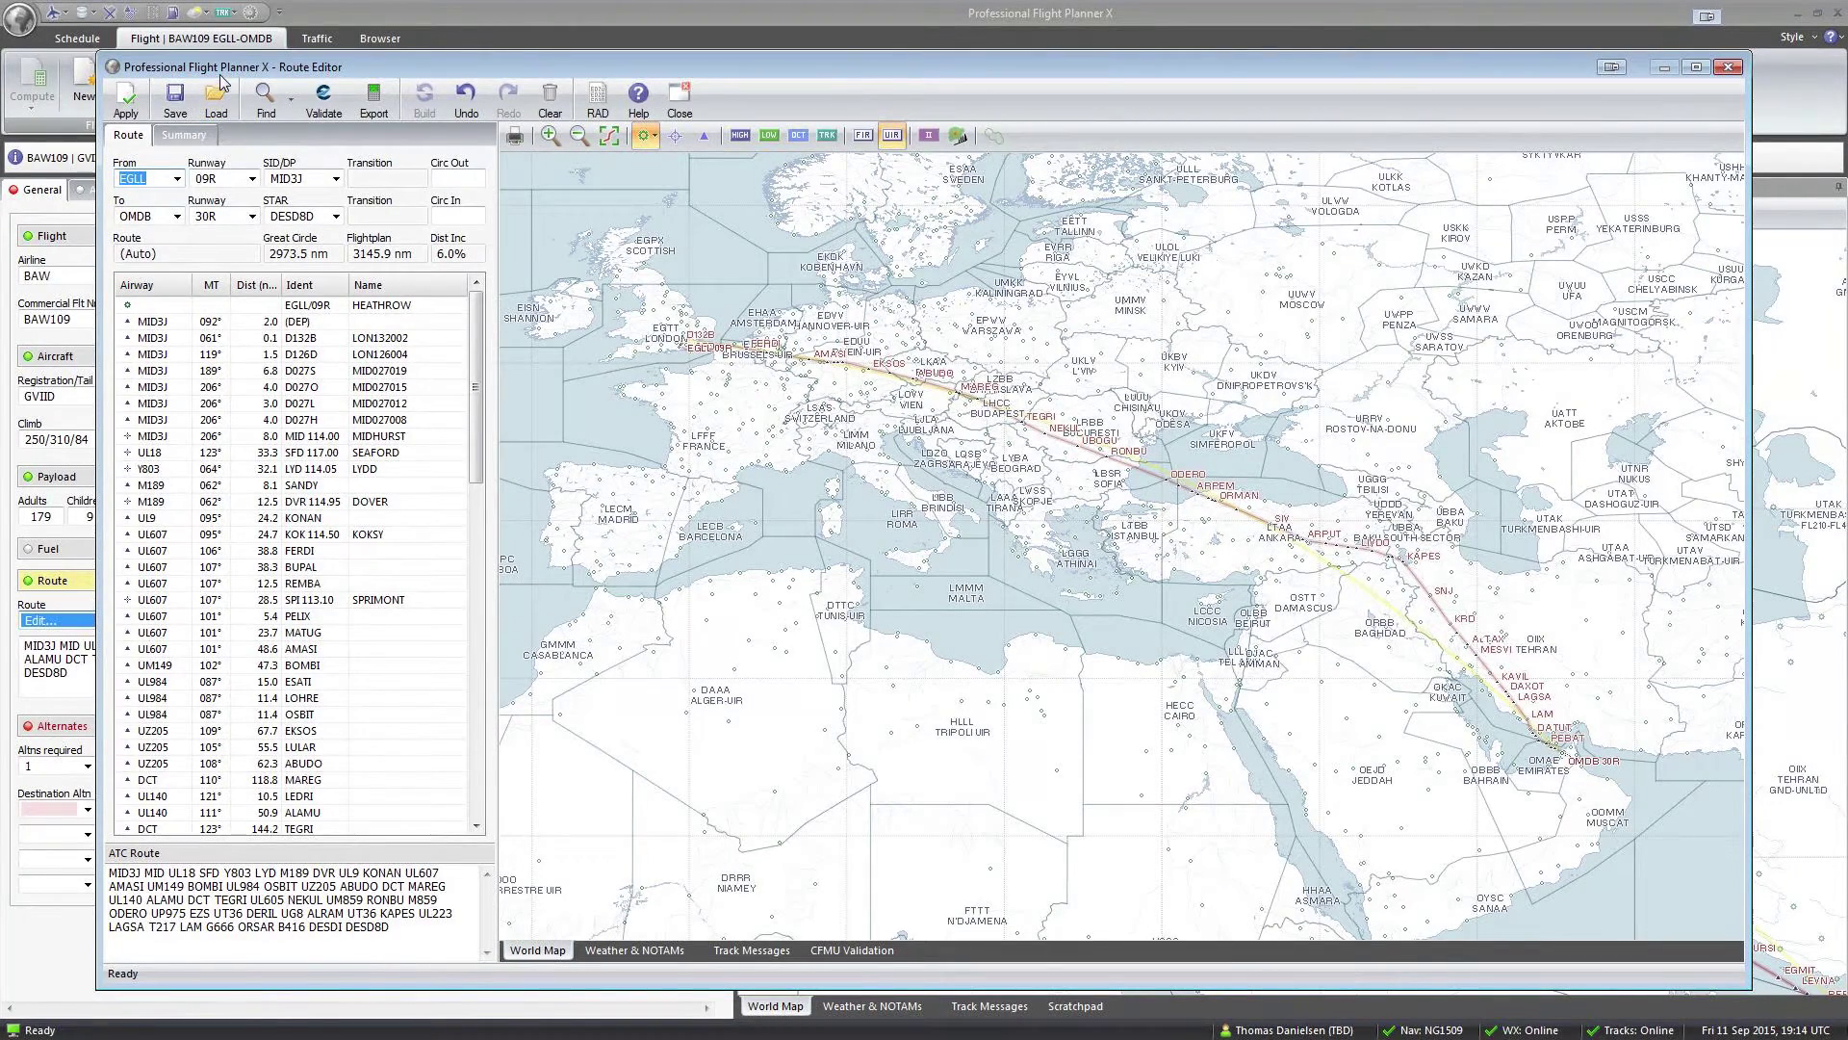
click(133, 106)
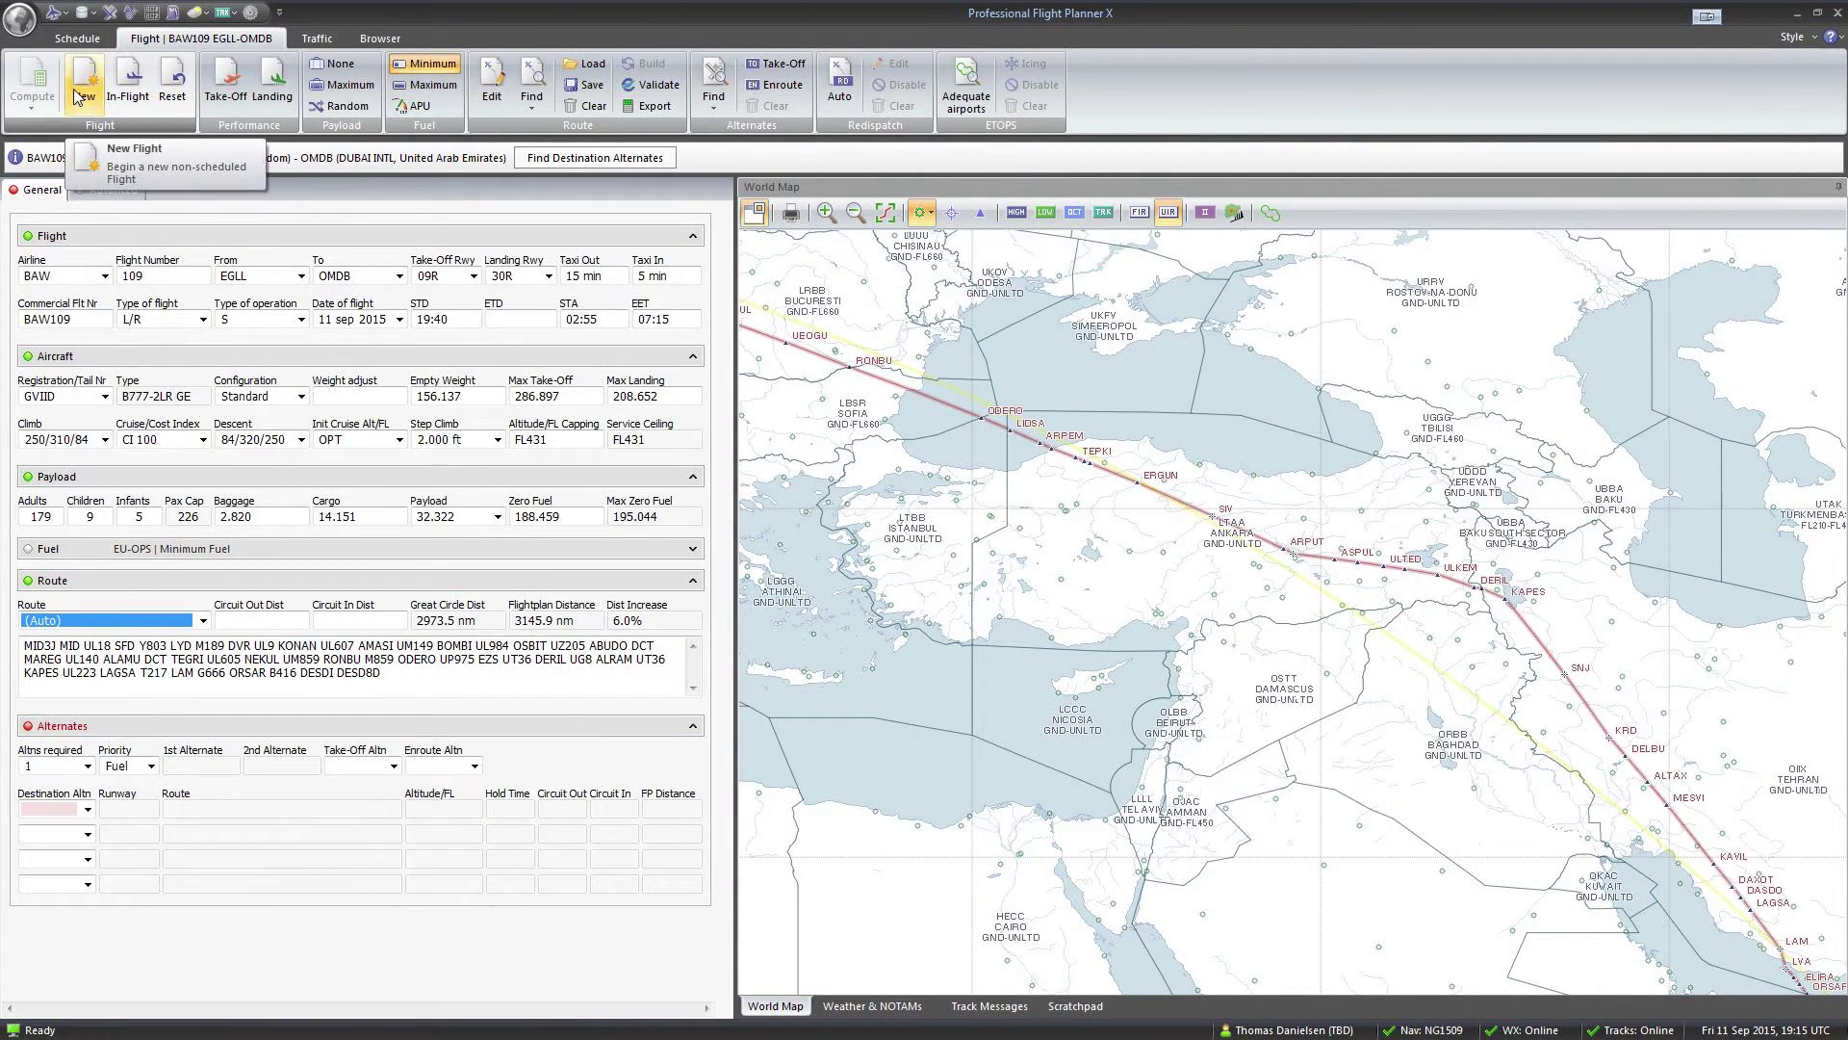
click(114, 621)
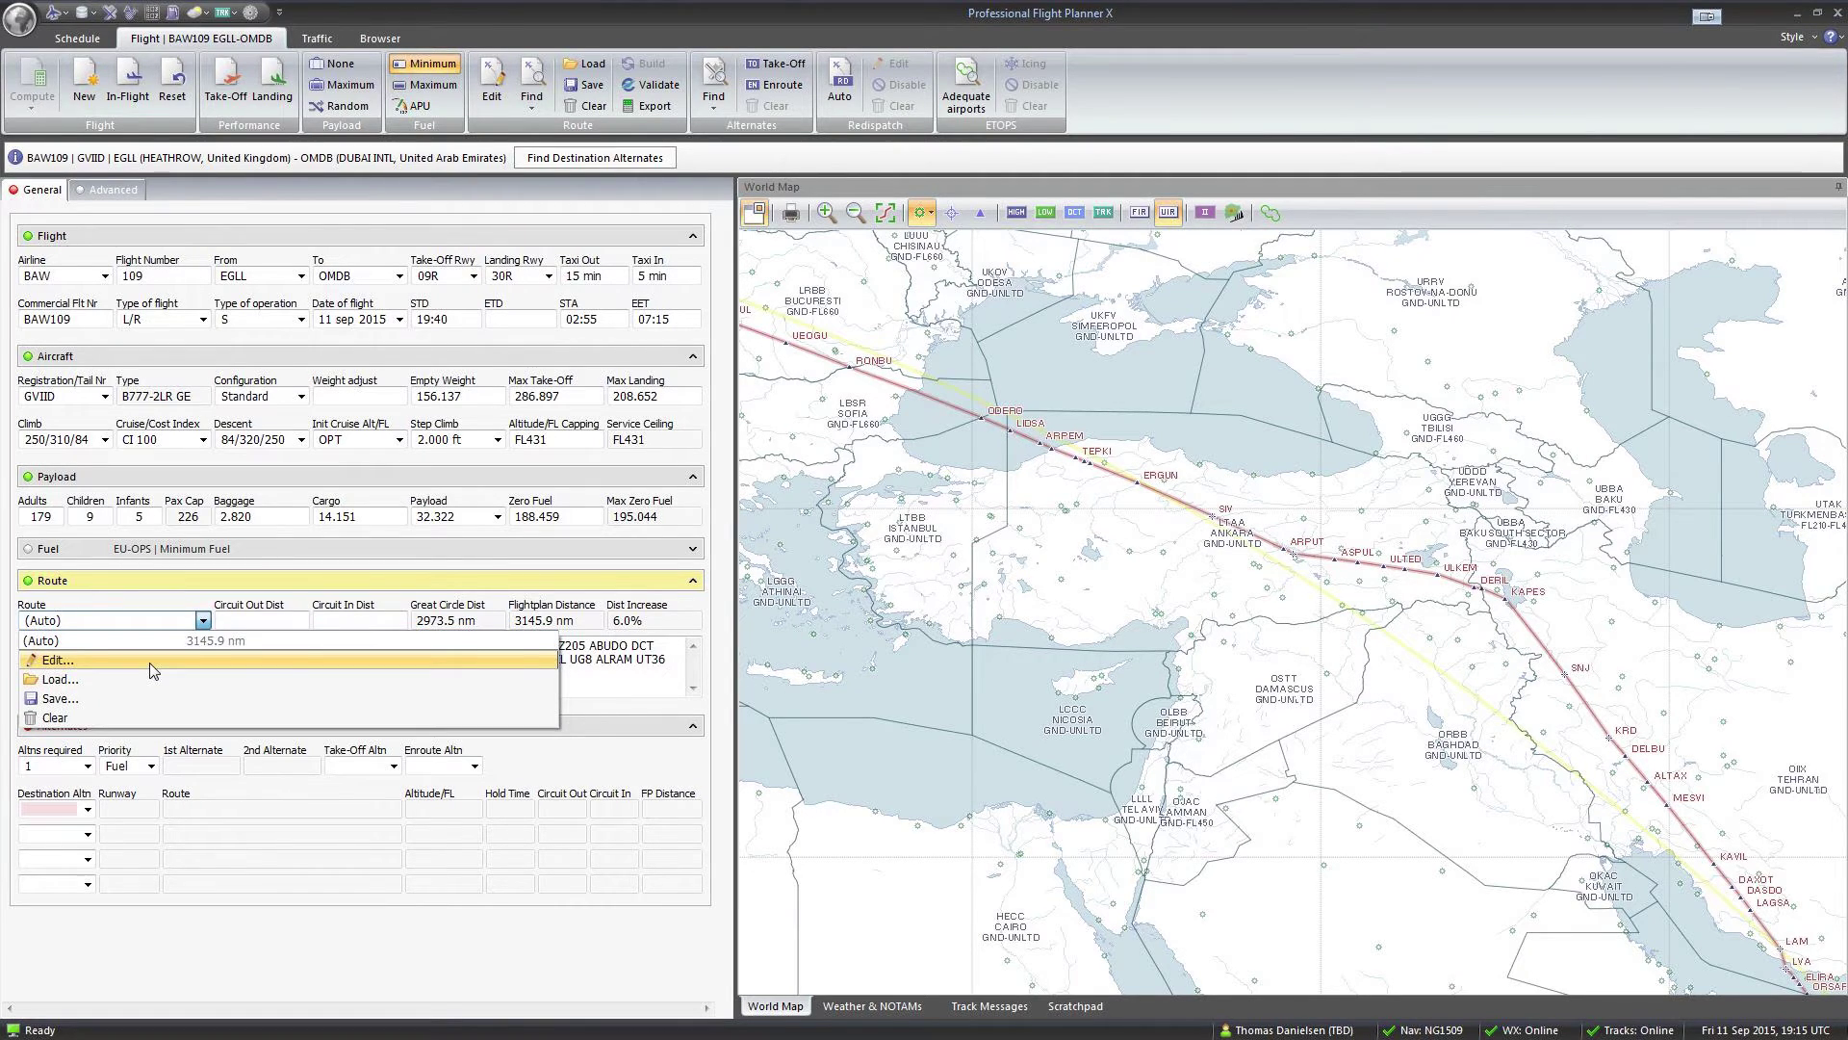
click(148, 662)
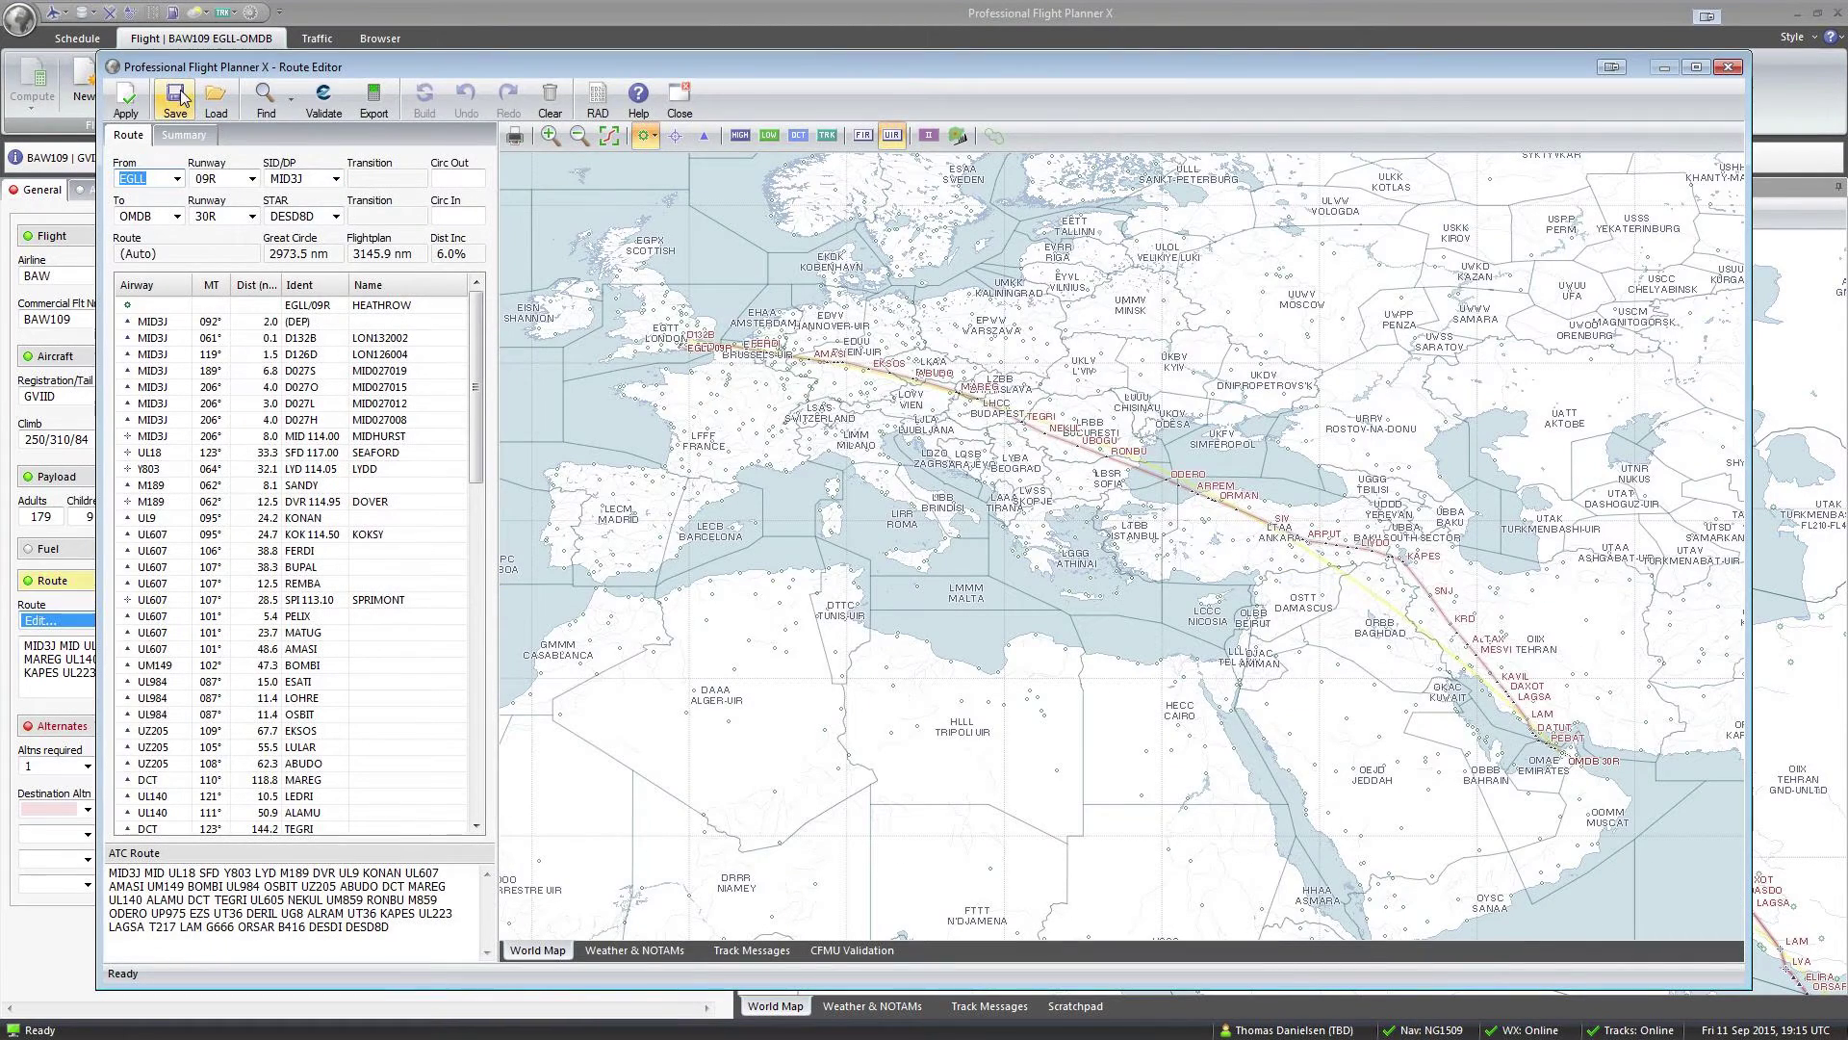
click(289, 99)
click(298, 183)
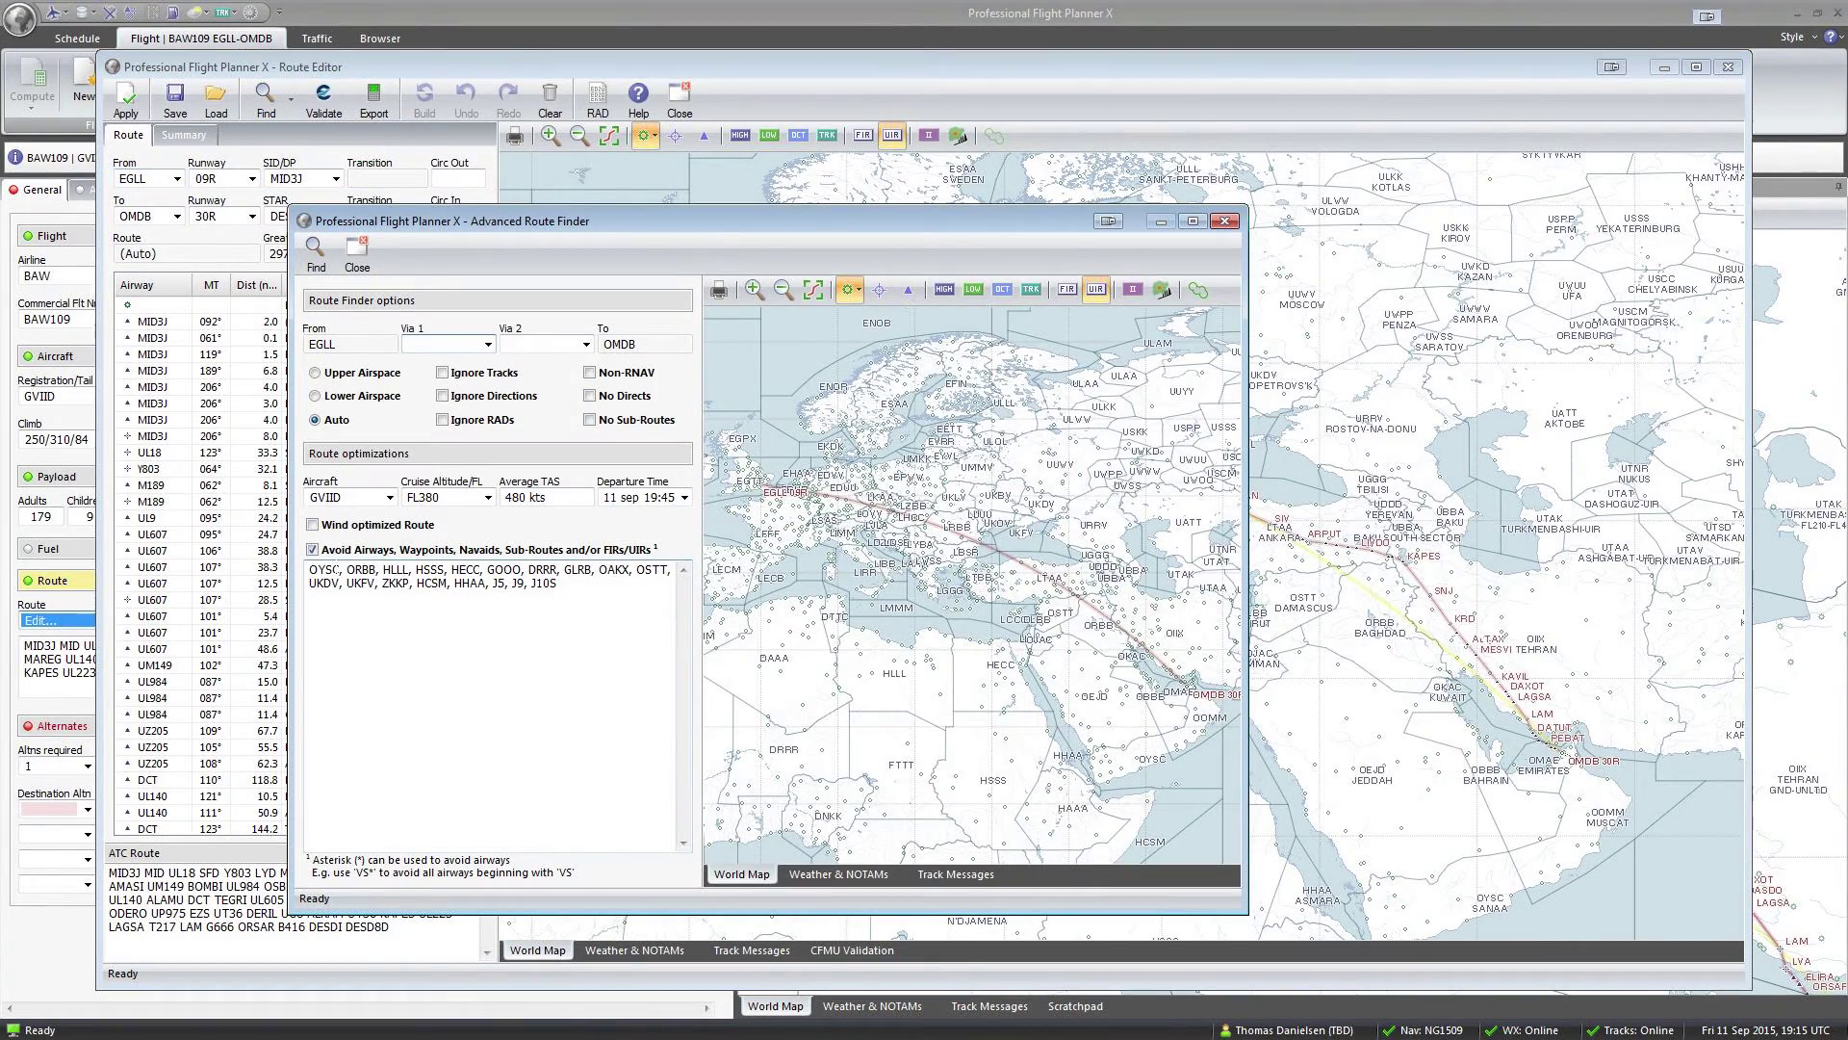
click(315, 249)
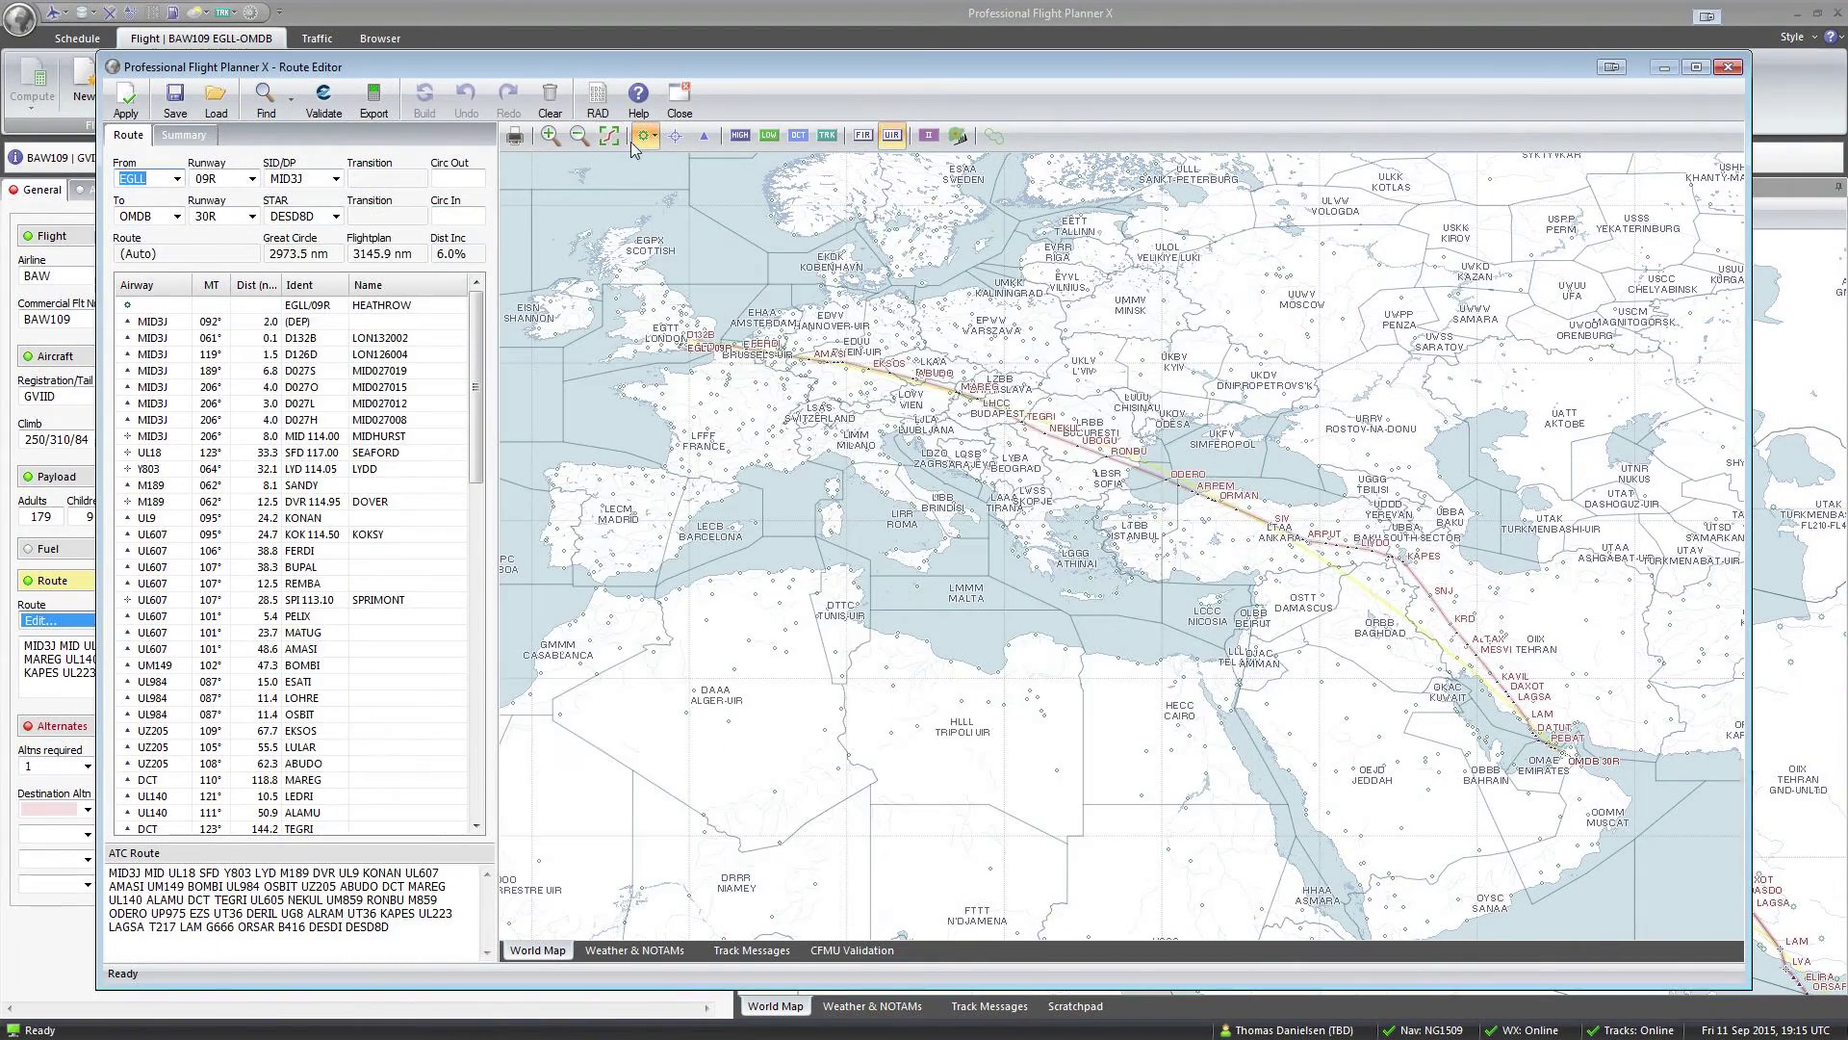
click(680, 96)
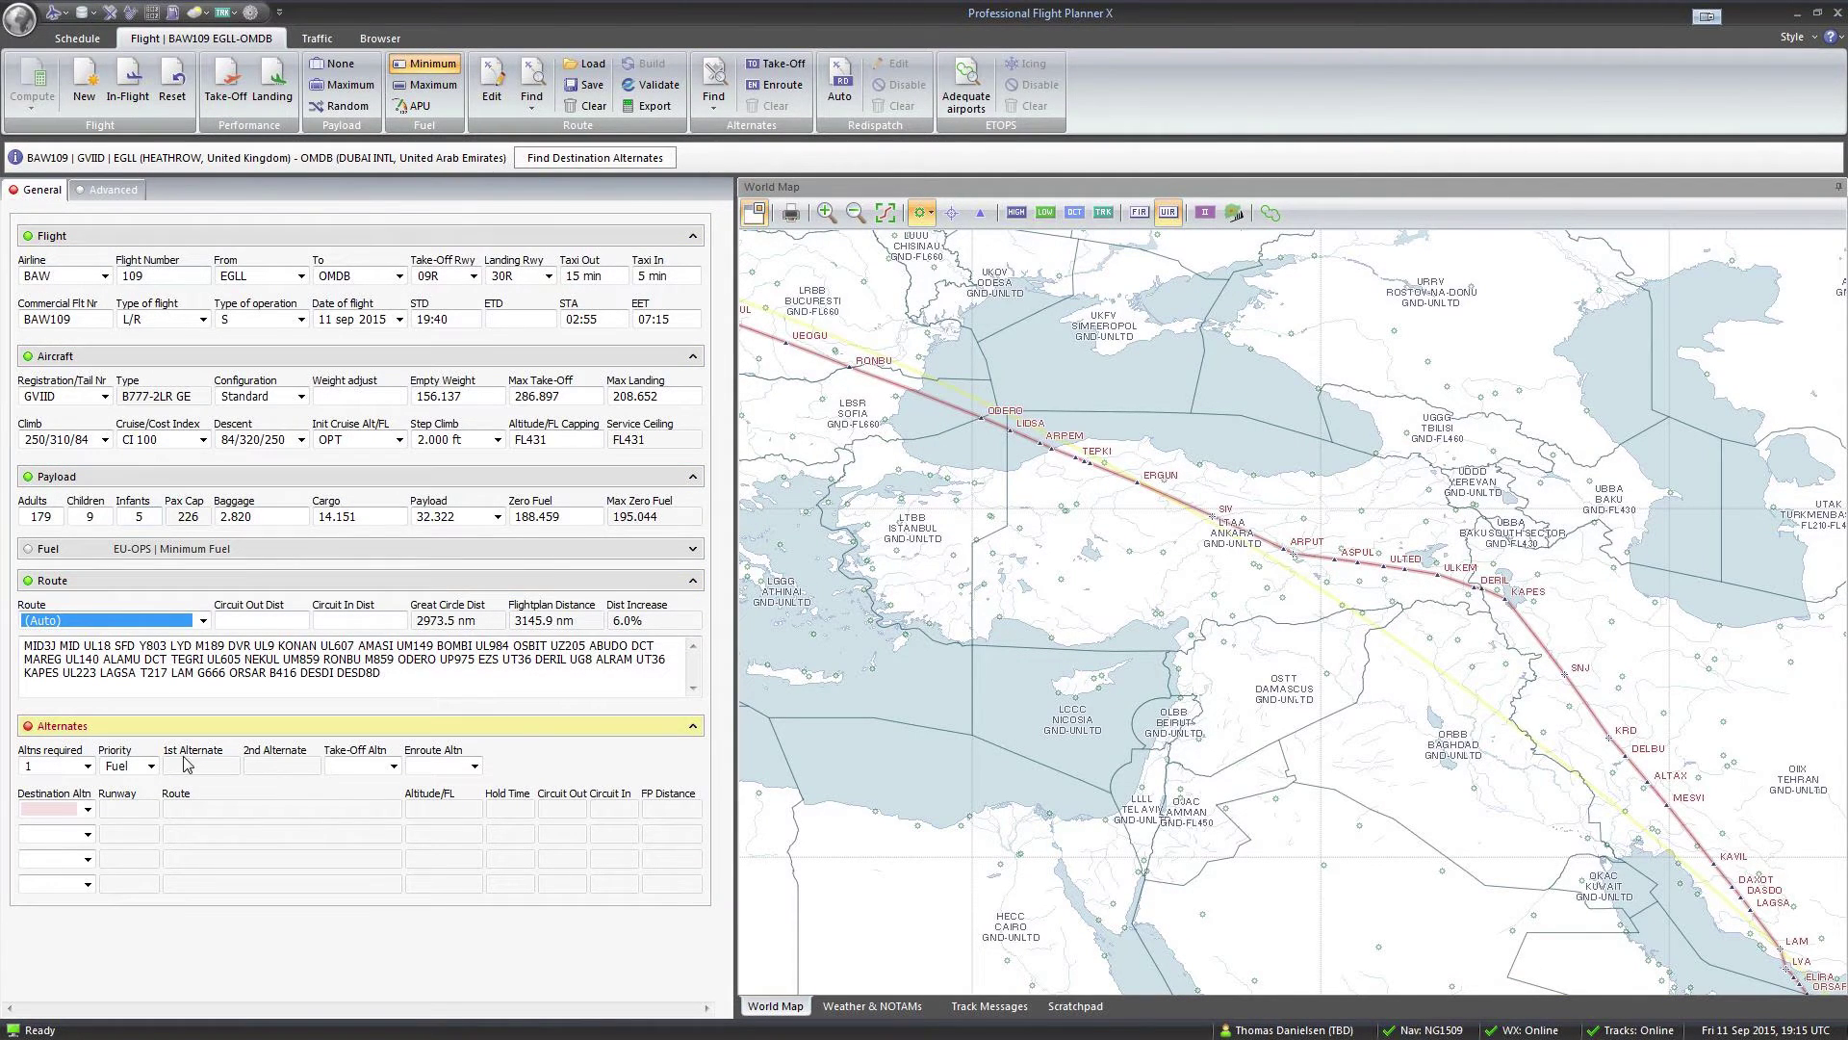
Create a new stored route from EGLL to OMDB in the Route Database
click(85, 12)
click(144, 77)
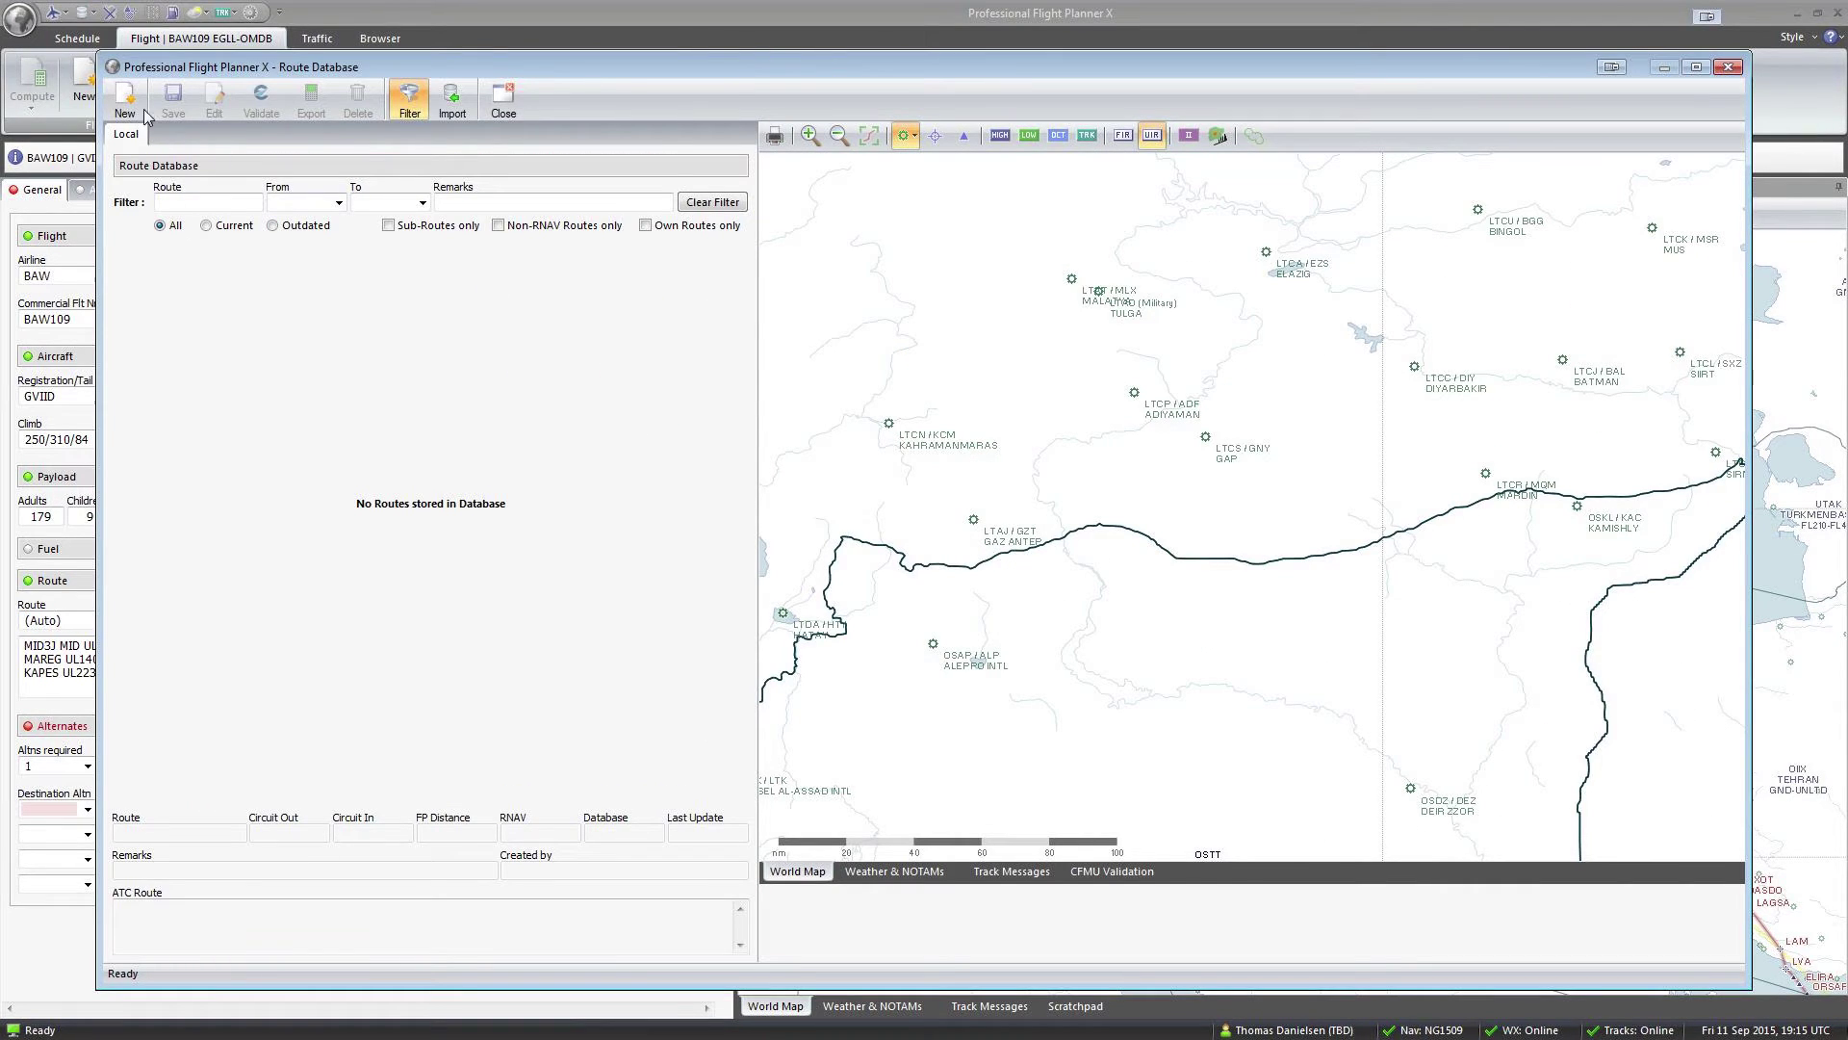
click(144, 113)
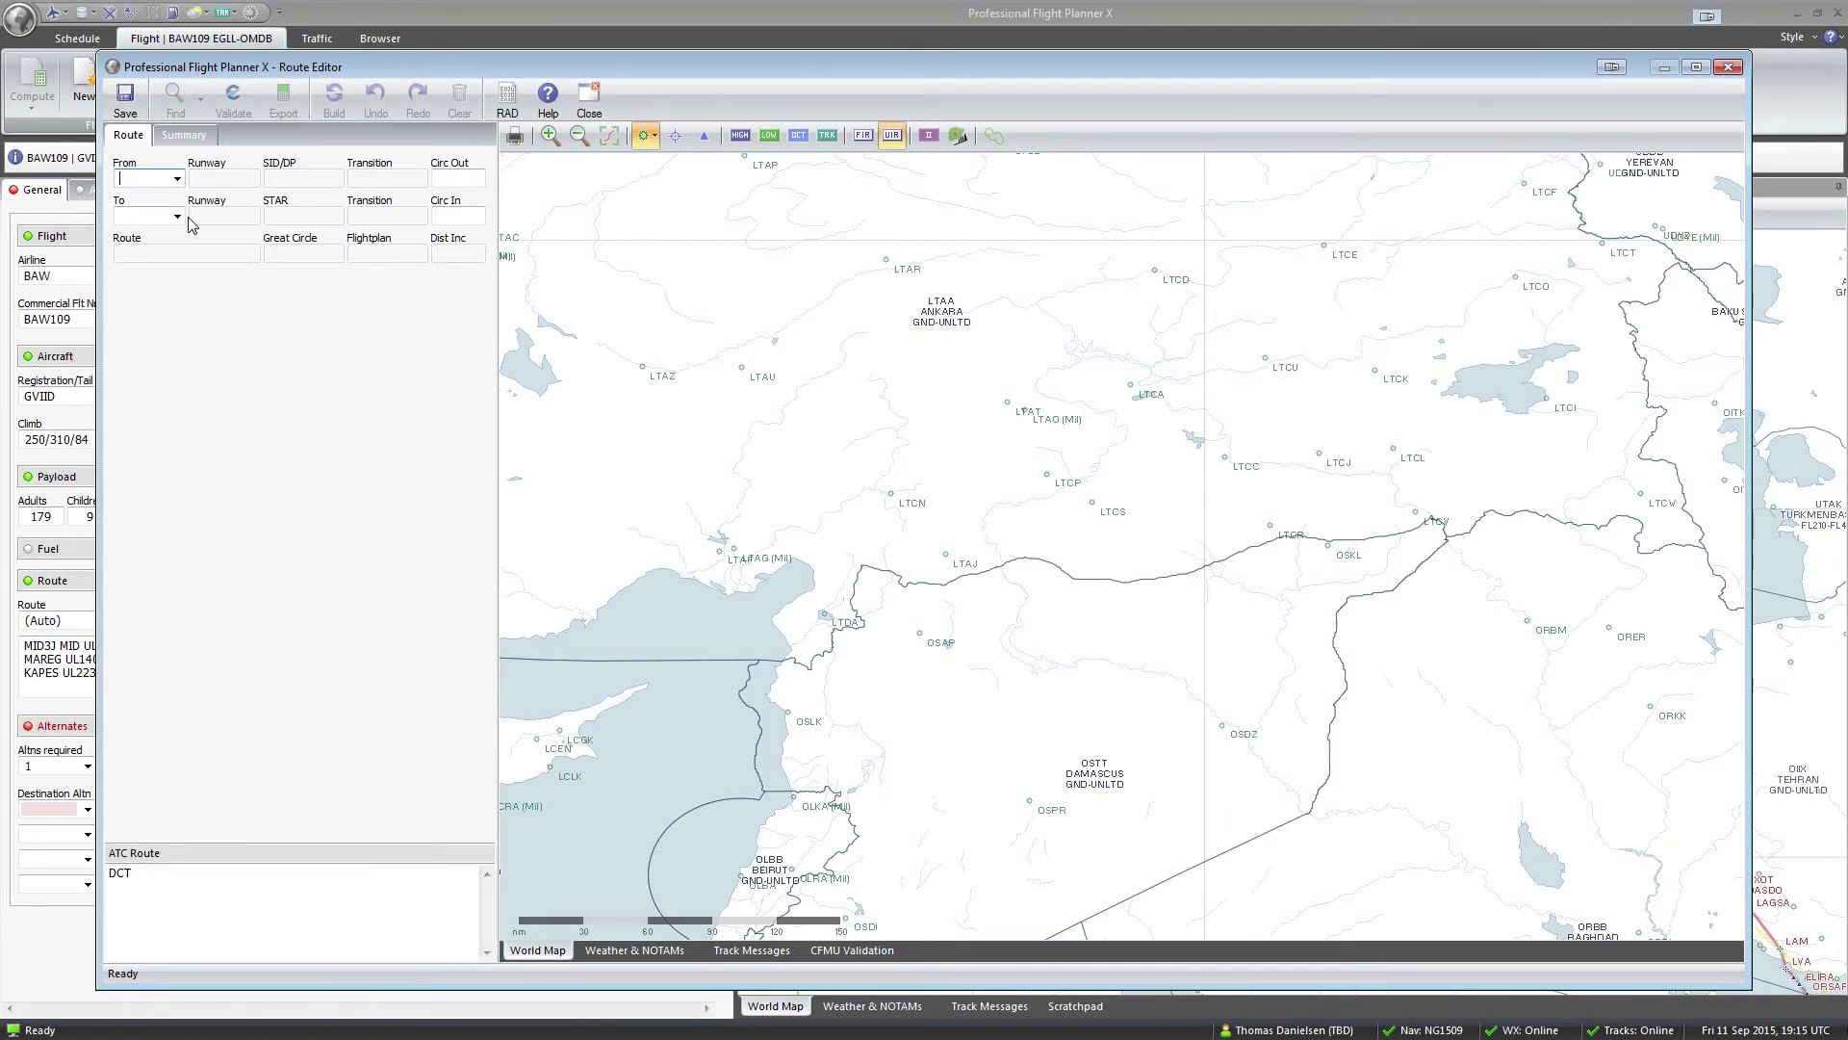
text(EGLL)
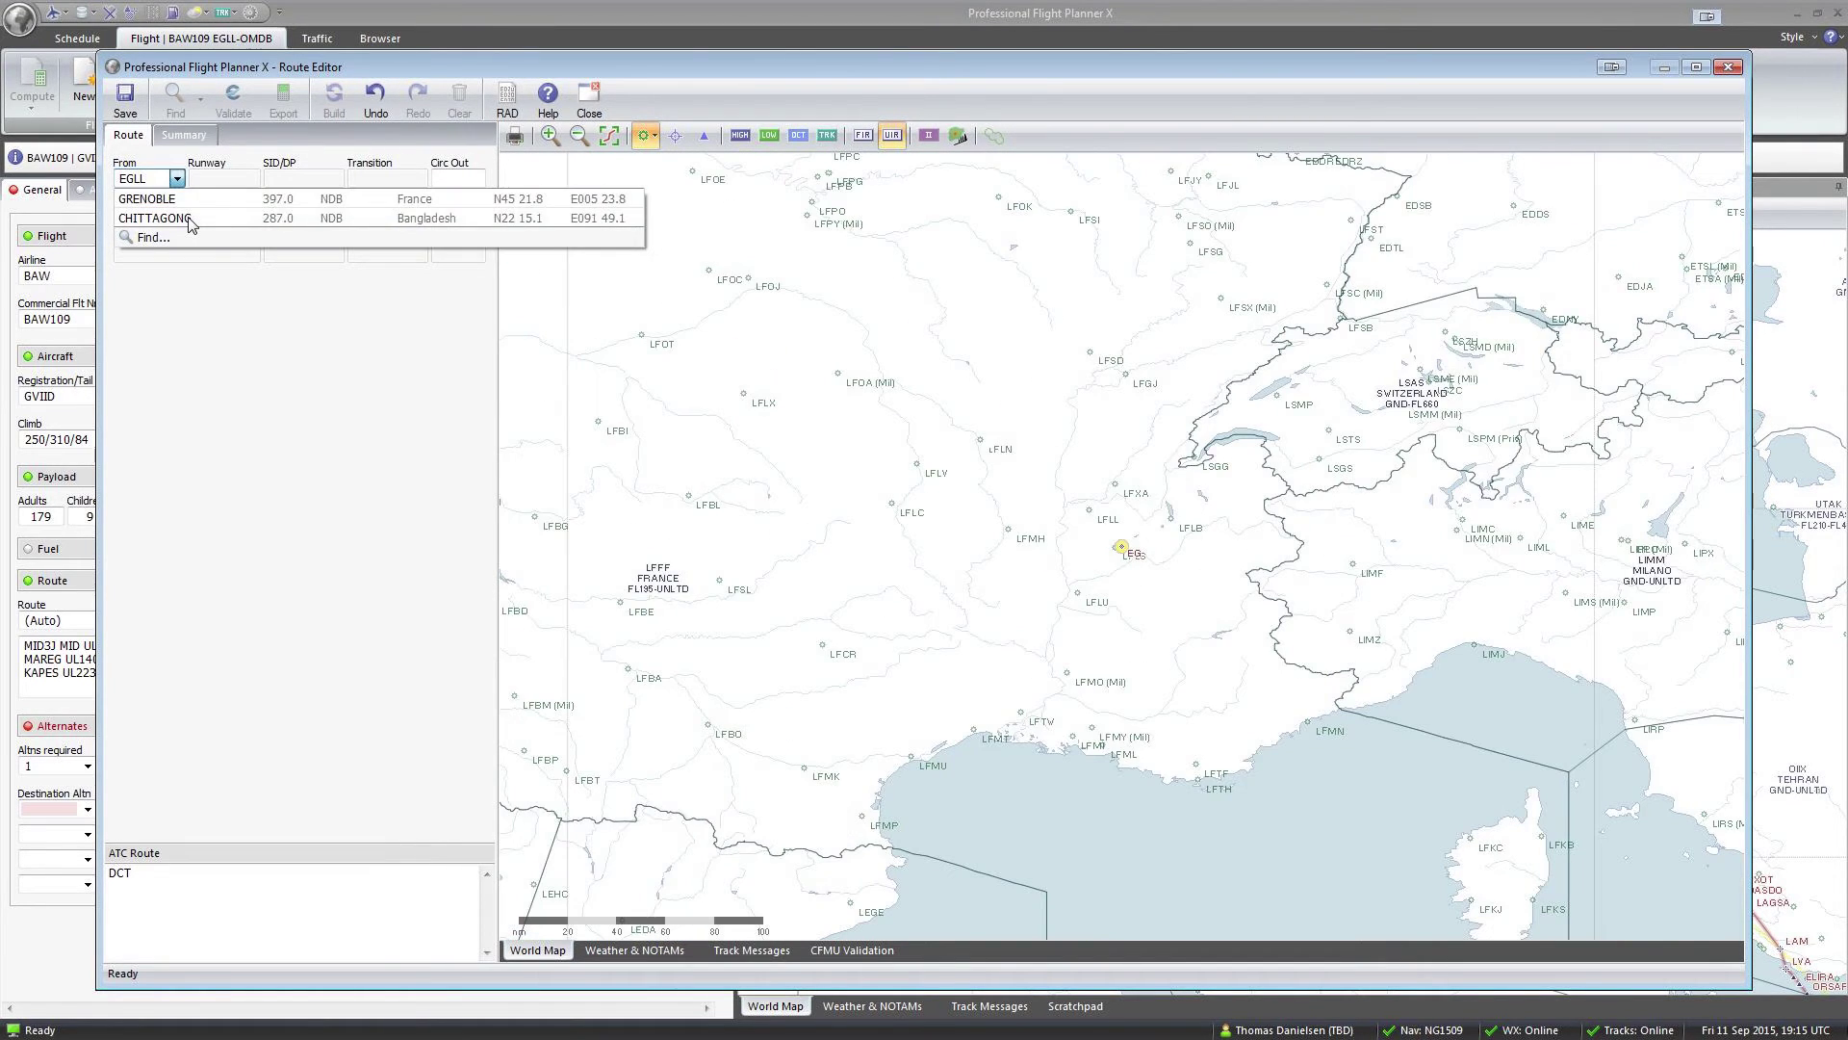
key(Return)
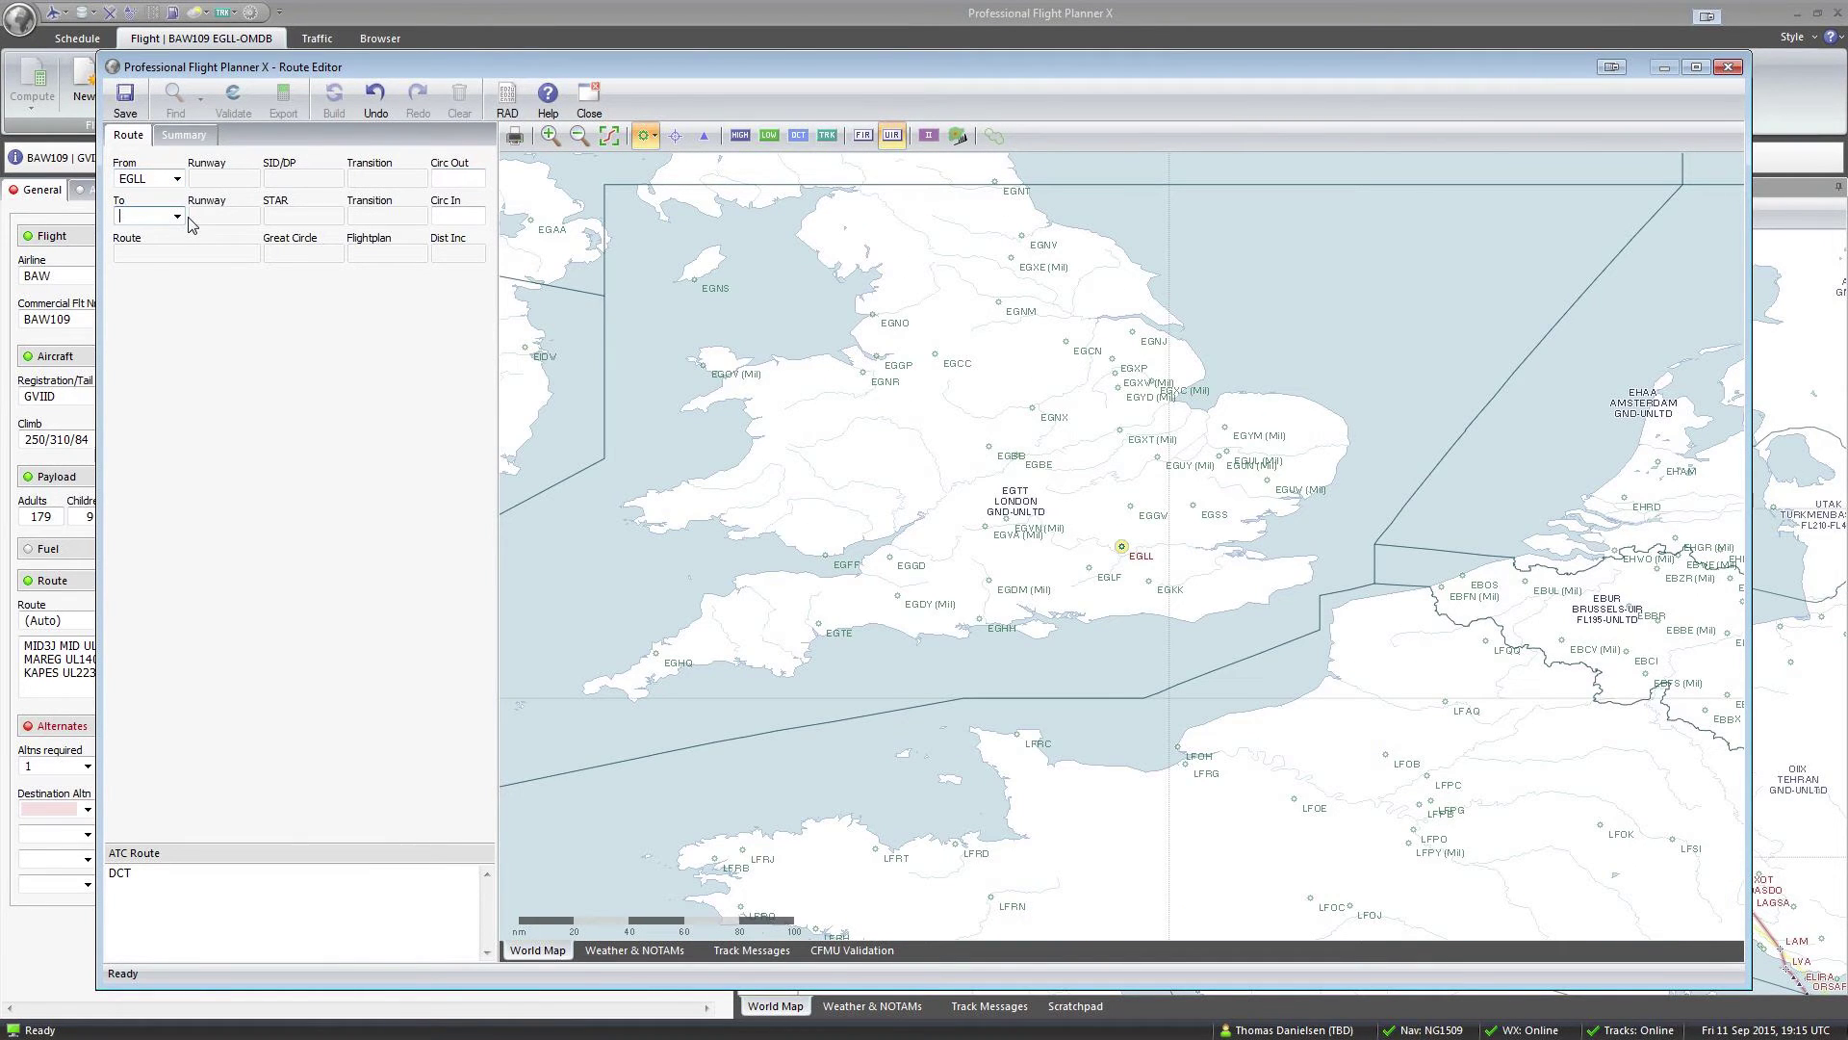
key(Return)
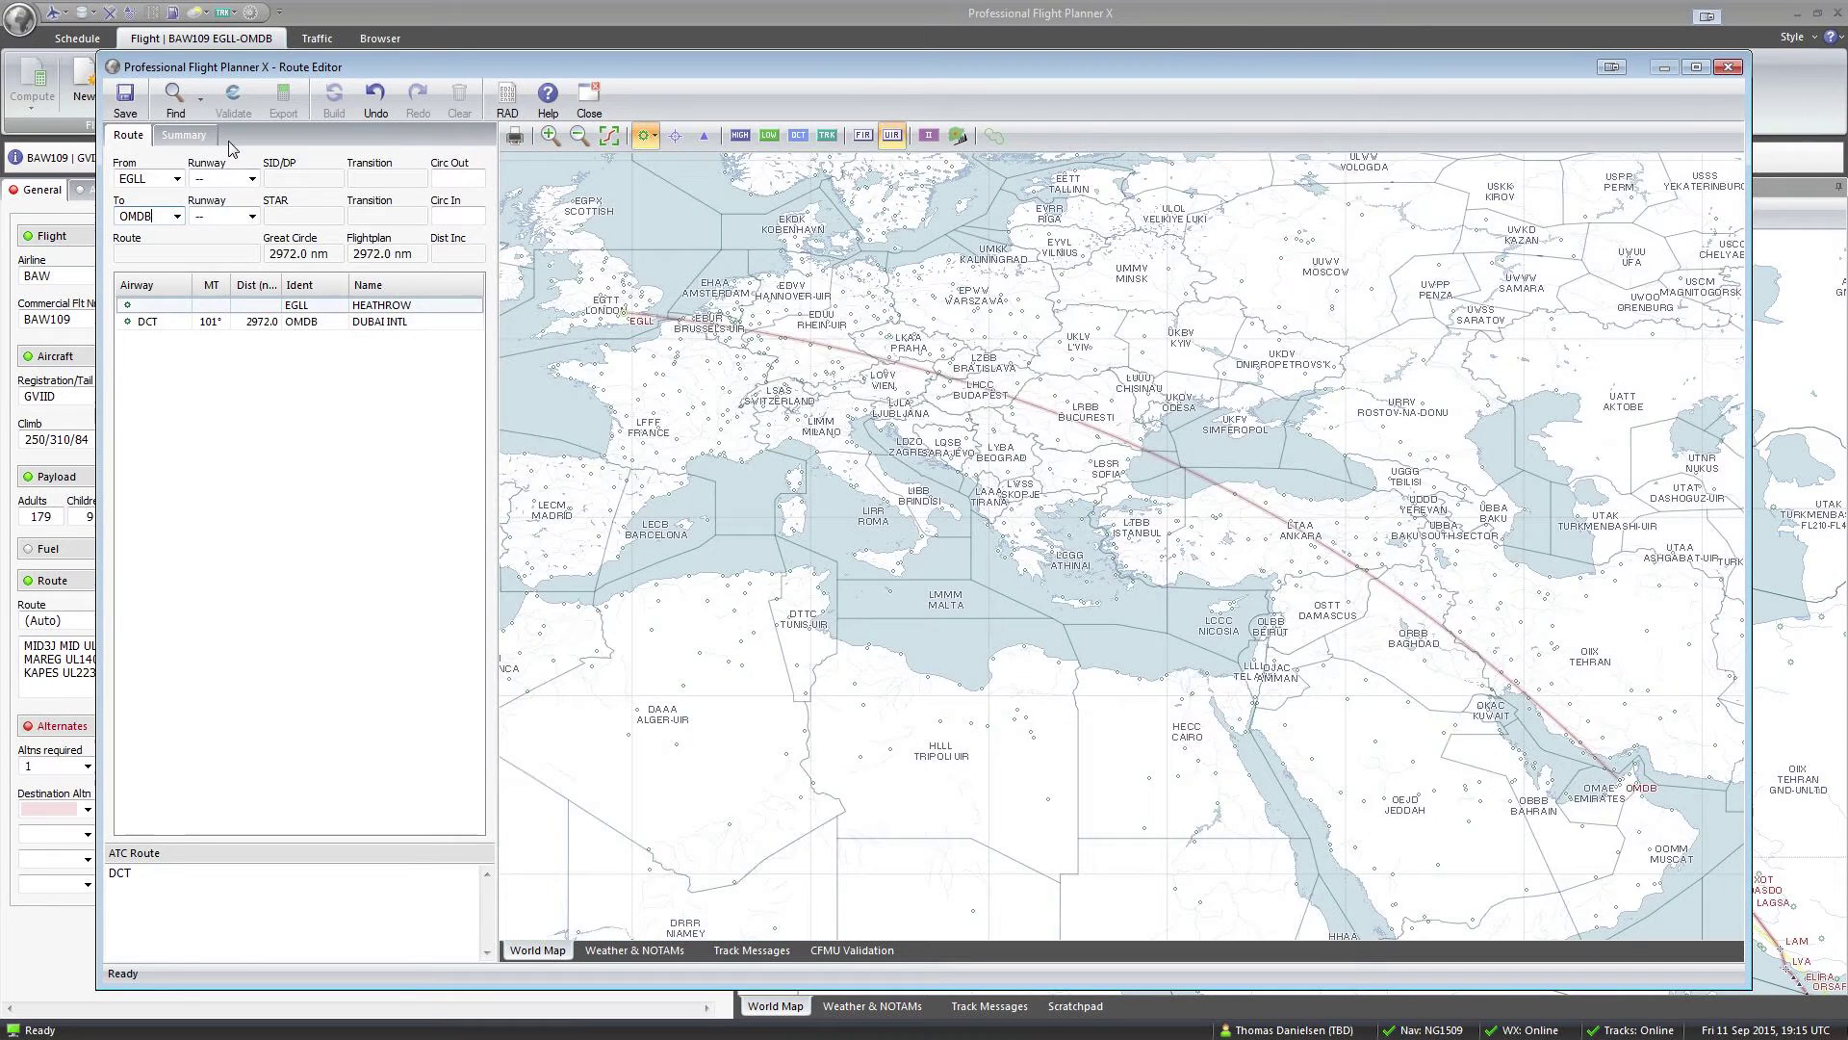
Confirm the avoid list is still saved in the Advanced Route Finder, then close it
click(178, 101)
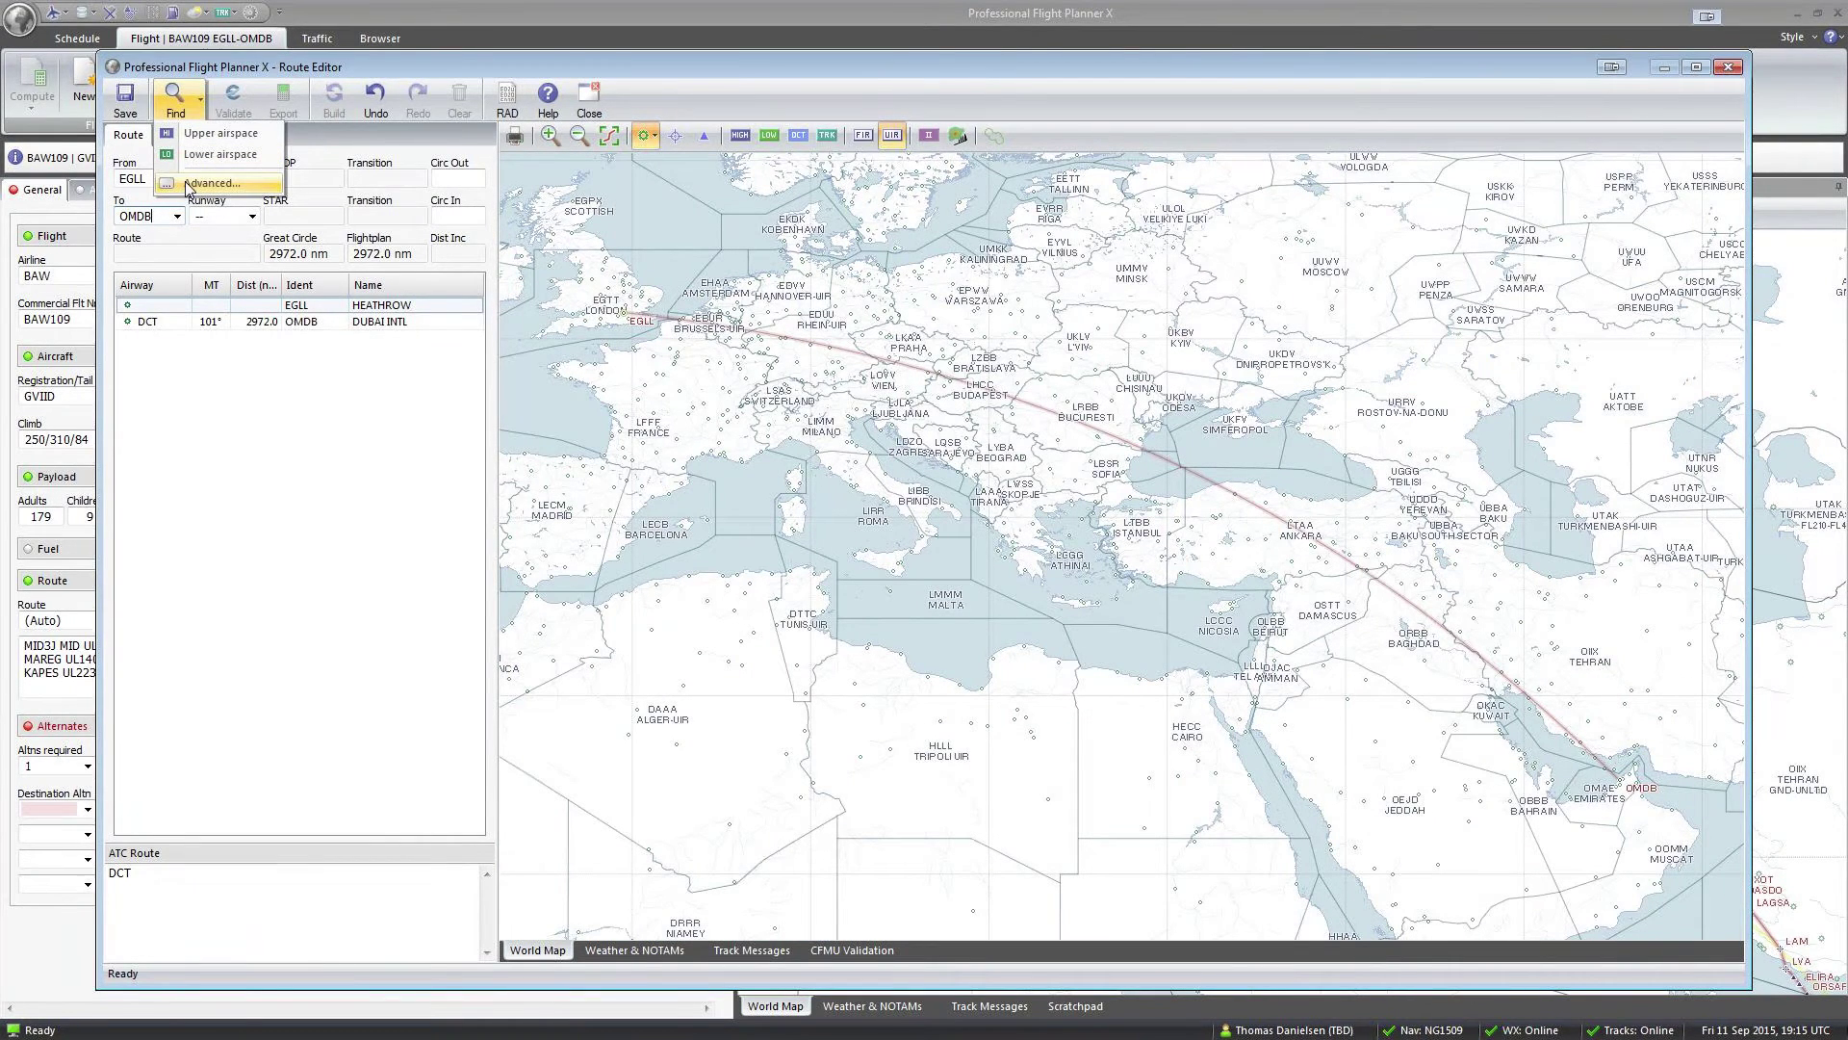
click(203, 182)
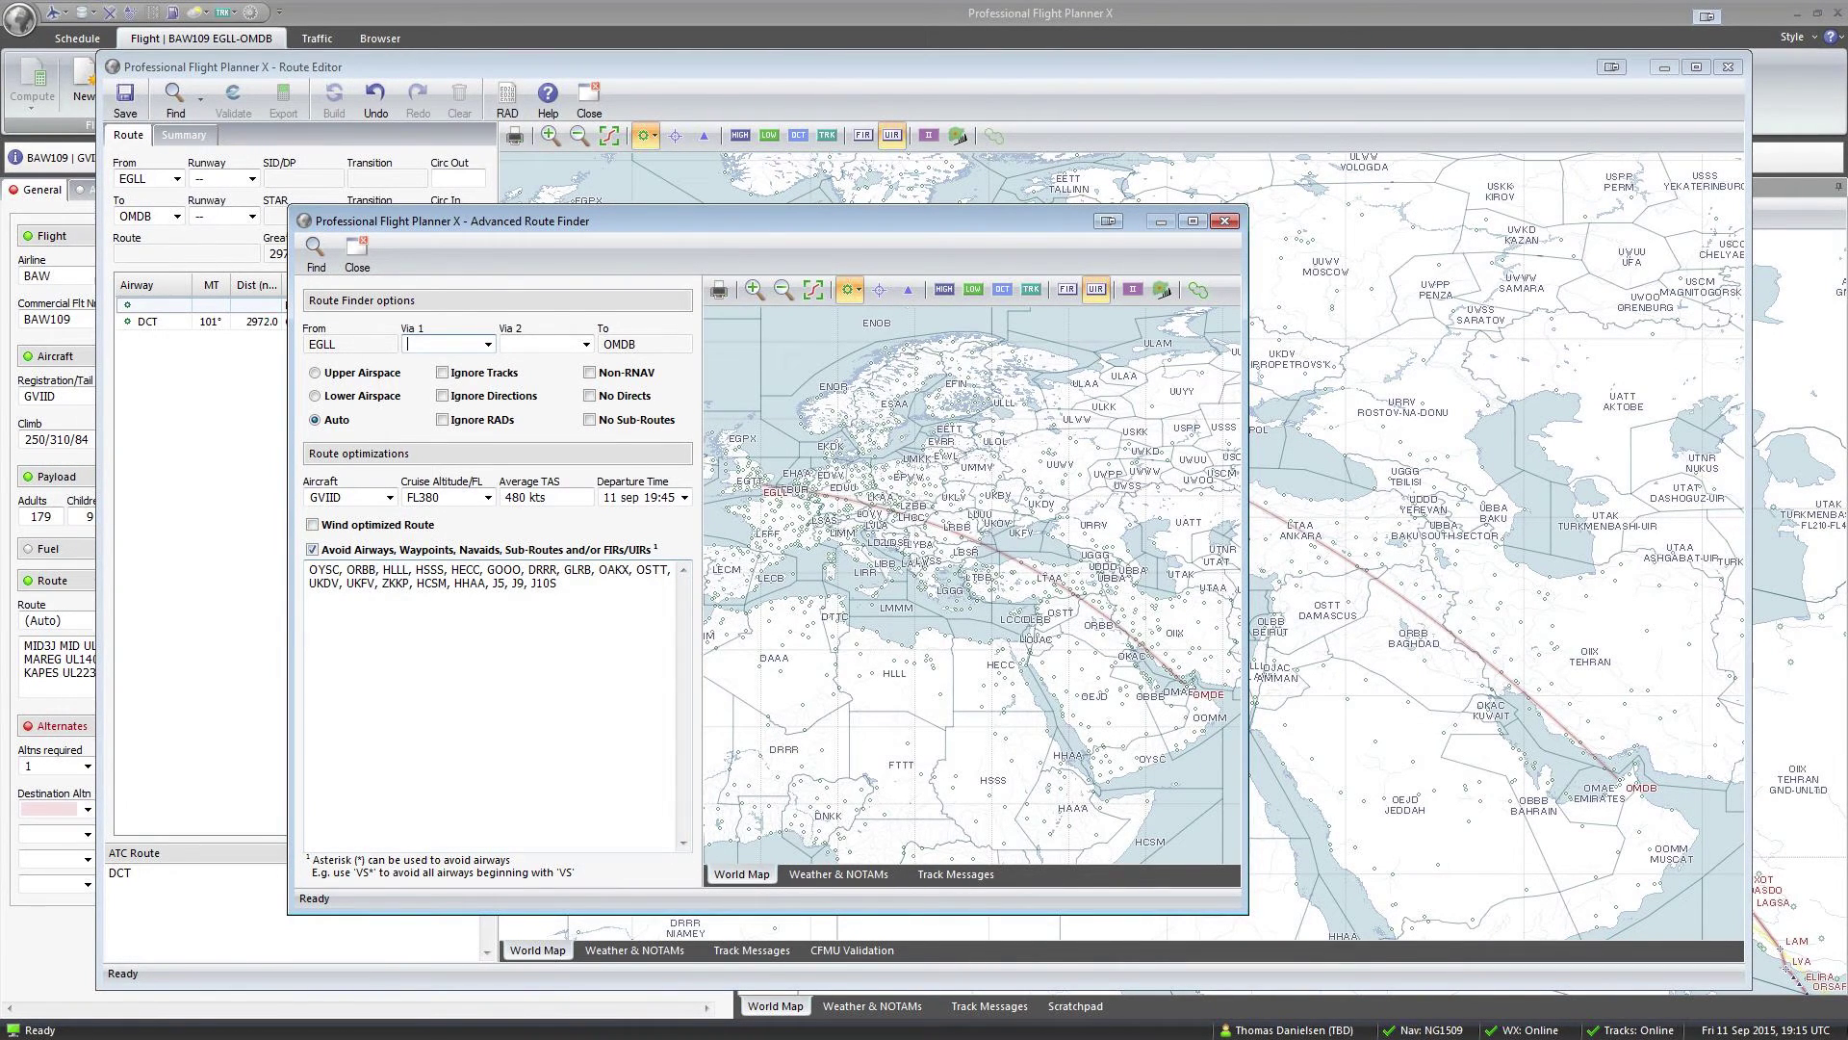
click(481, 578)
click(557, 584)
click(357, 252)
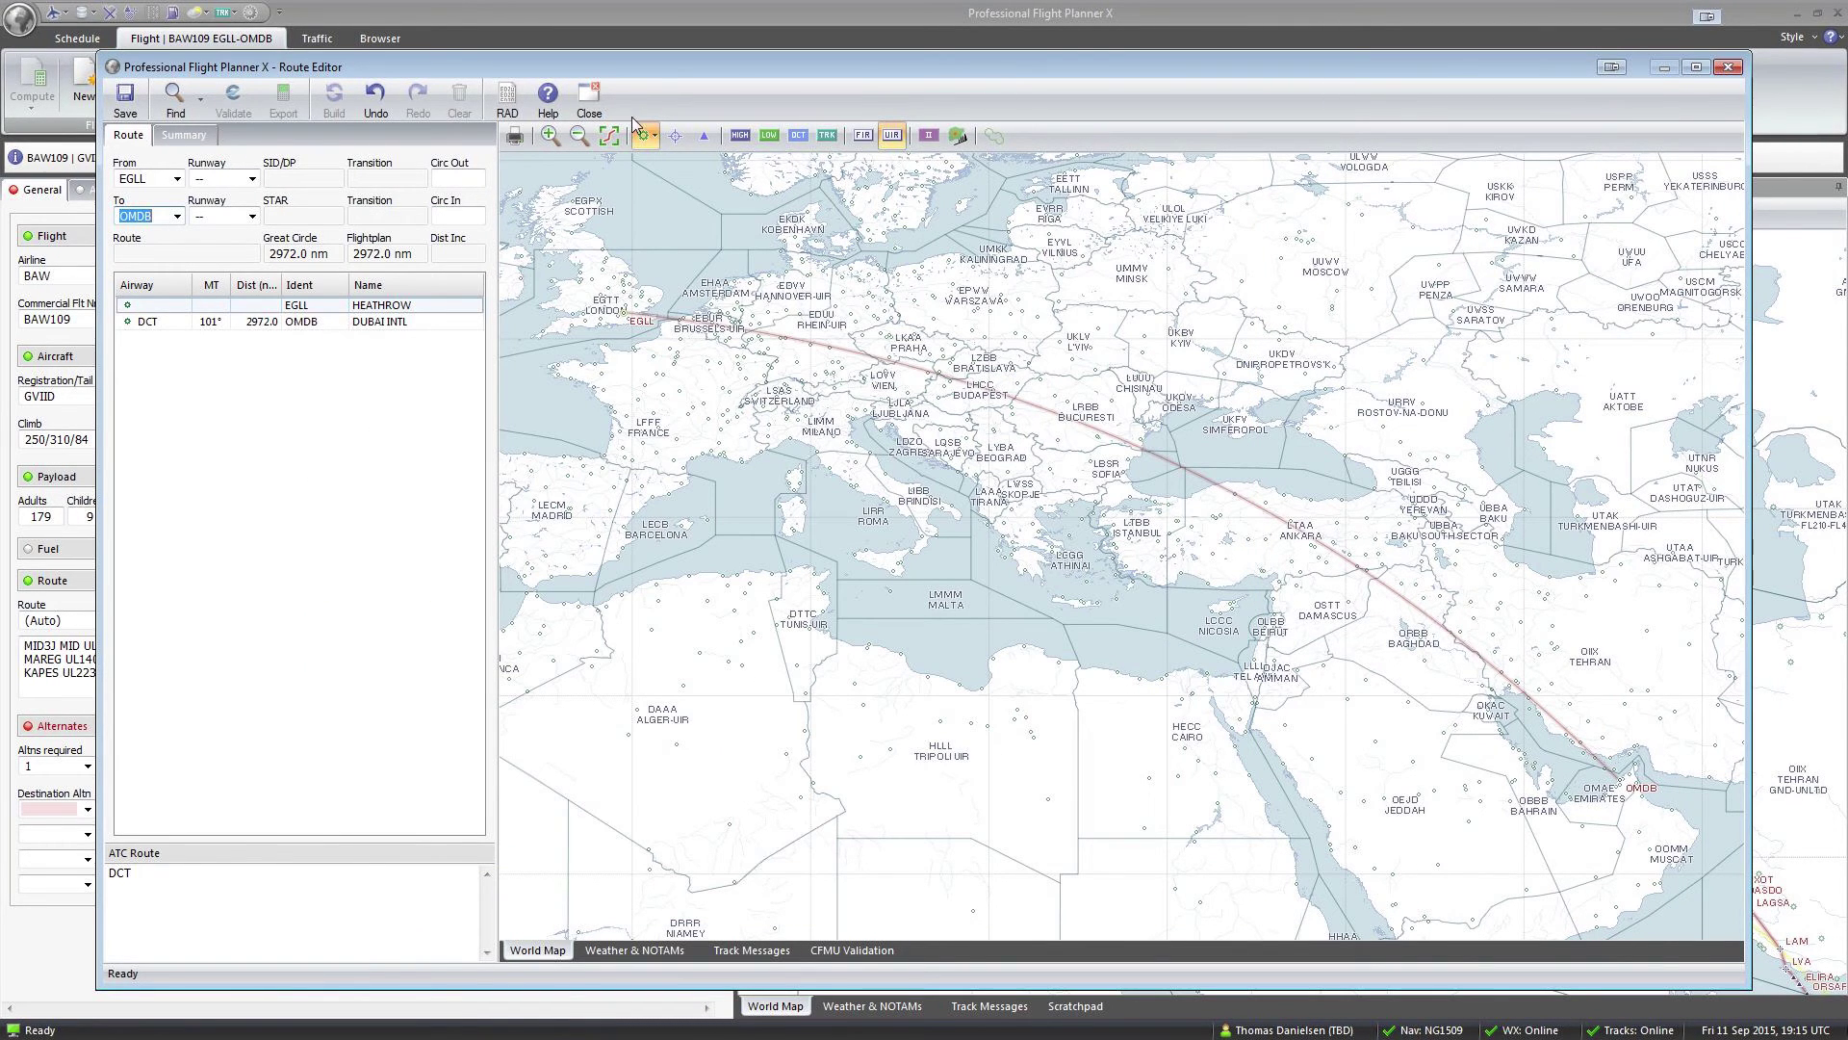